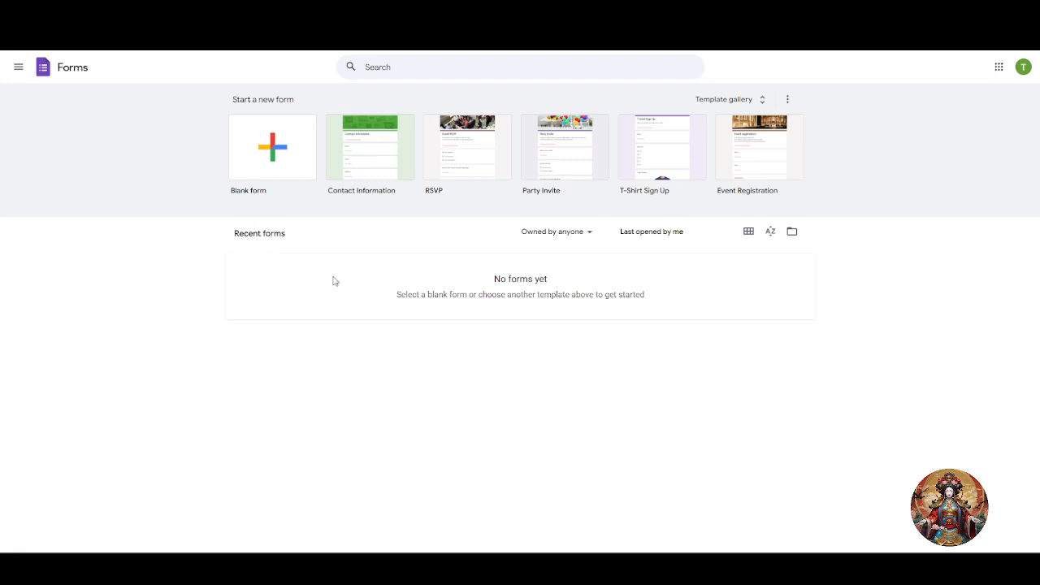
Create a new blank form from the Google Forms home page.
left_click(254, 162)
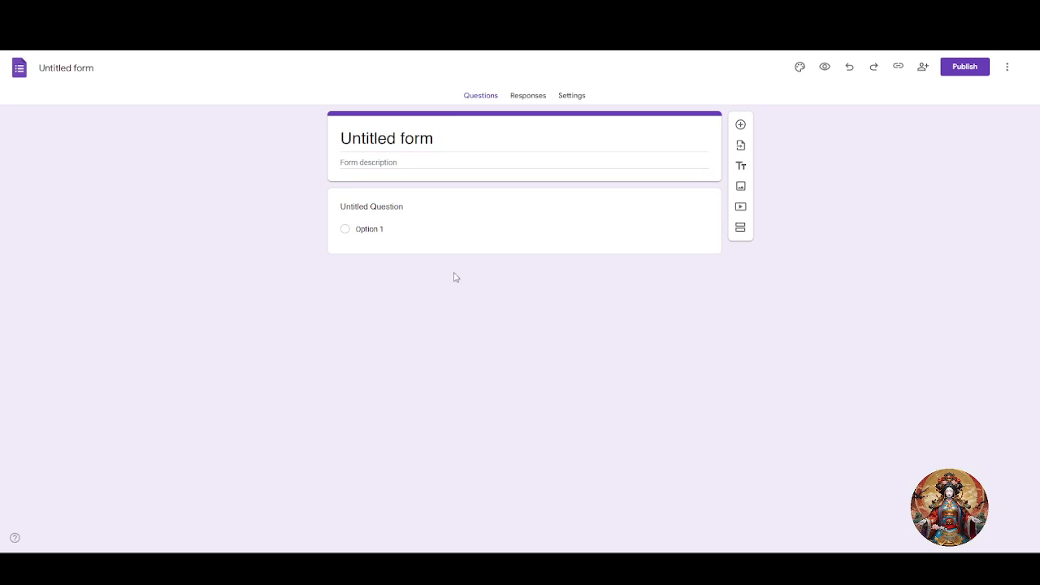
Enter 'my services' as the form description.
left_click(420, 167)
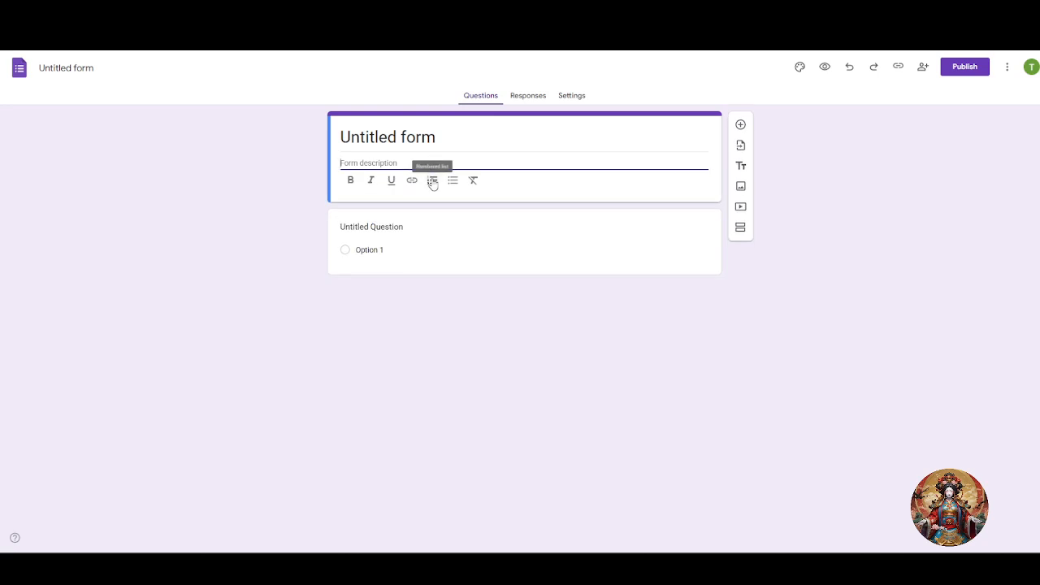
type("my services")
left_click(418, 311)
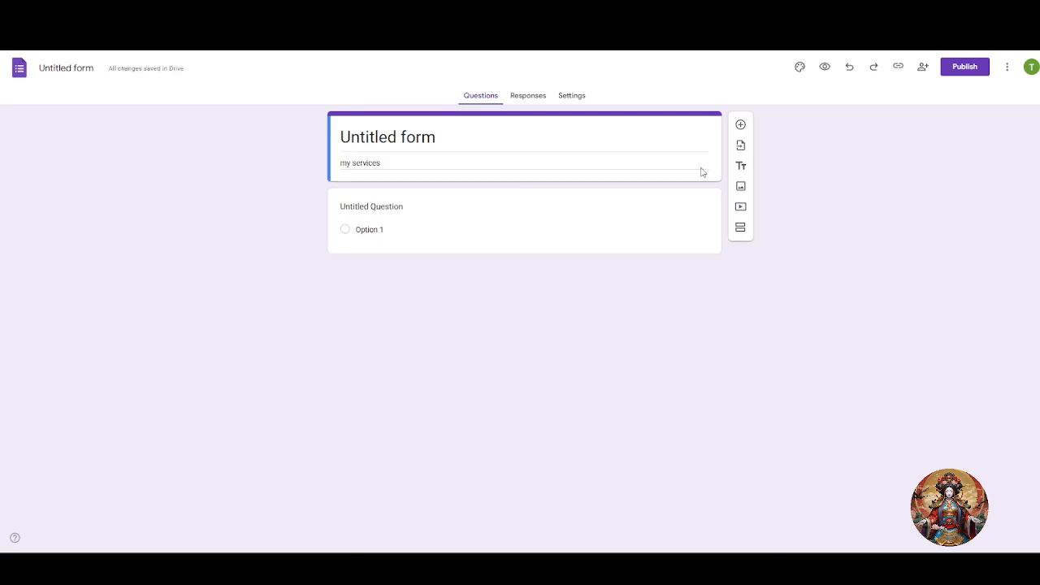
left_click(534, 232)
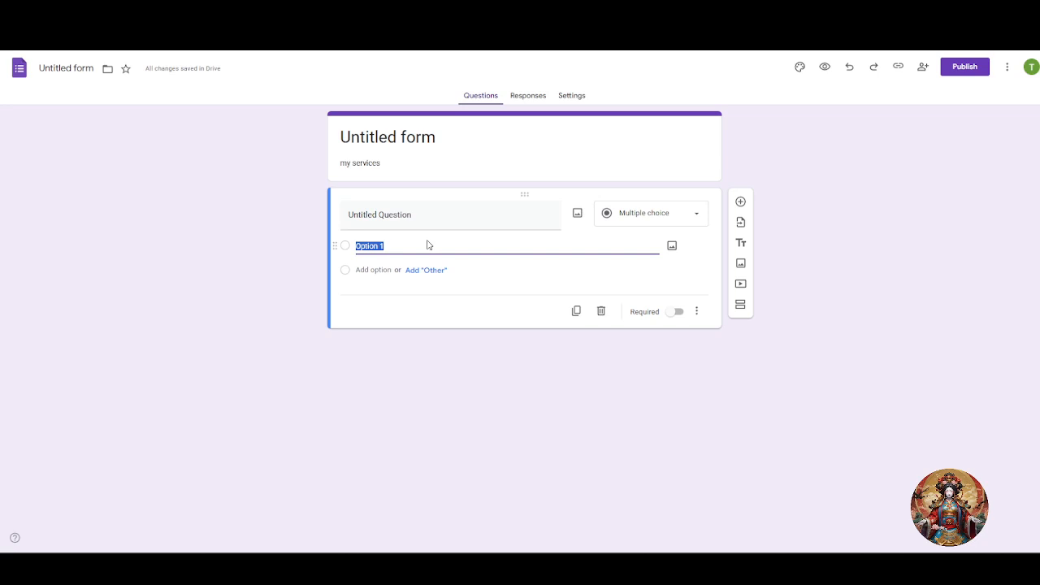
Replace the first answer with 10$ and add 20$ as the second choice.
key("BackSpace")
type("10$")
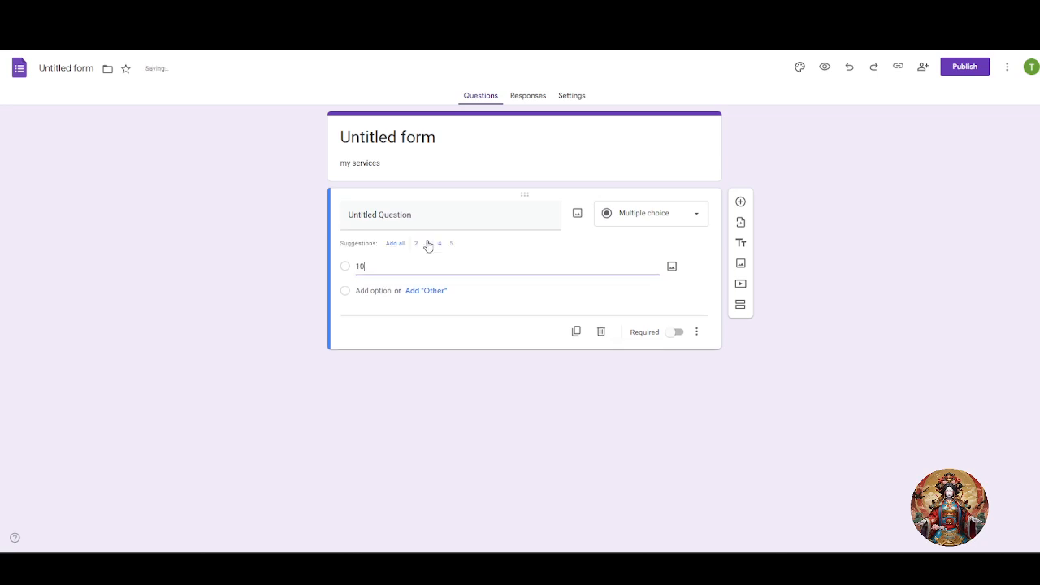
left_click(423, 292)
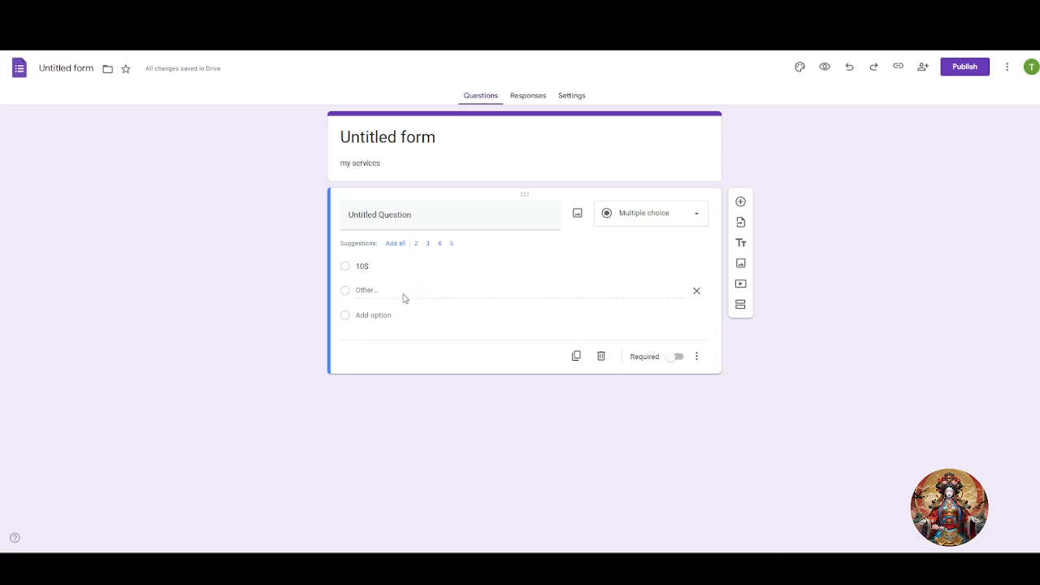
left_click(373, 317)
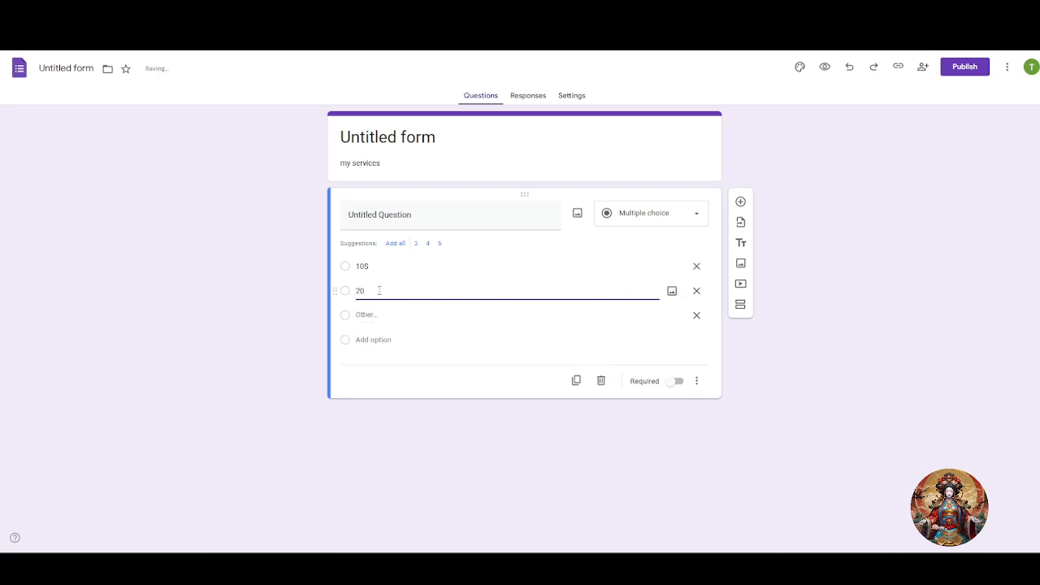
type("20$")
left_click(373, 318)
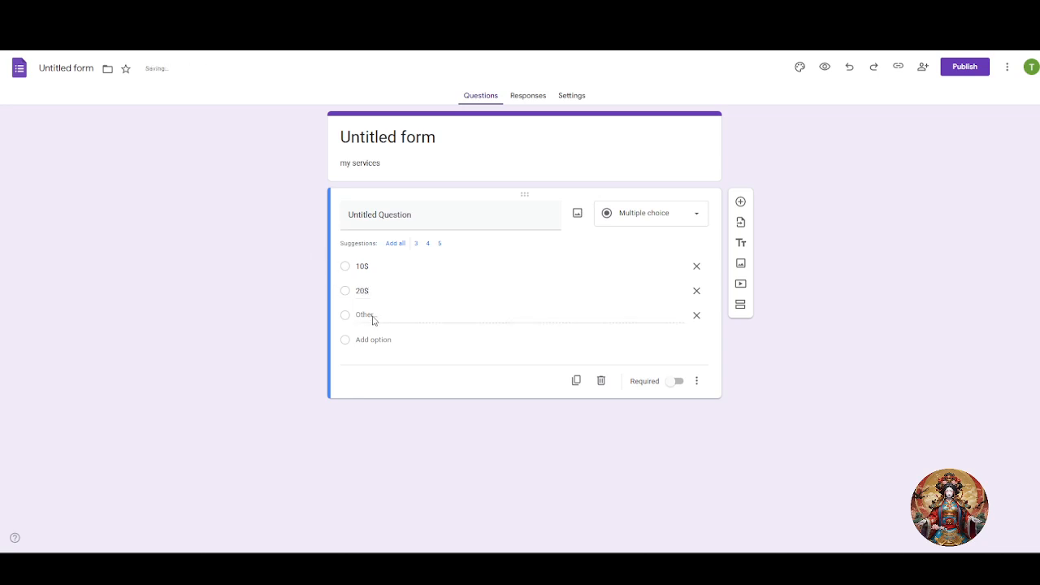
left_click(373, 319)
key("BackSpace")
key("BackSpace")
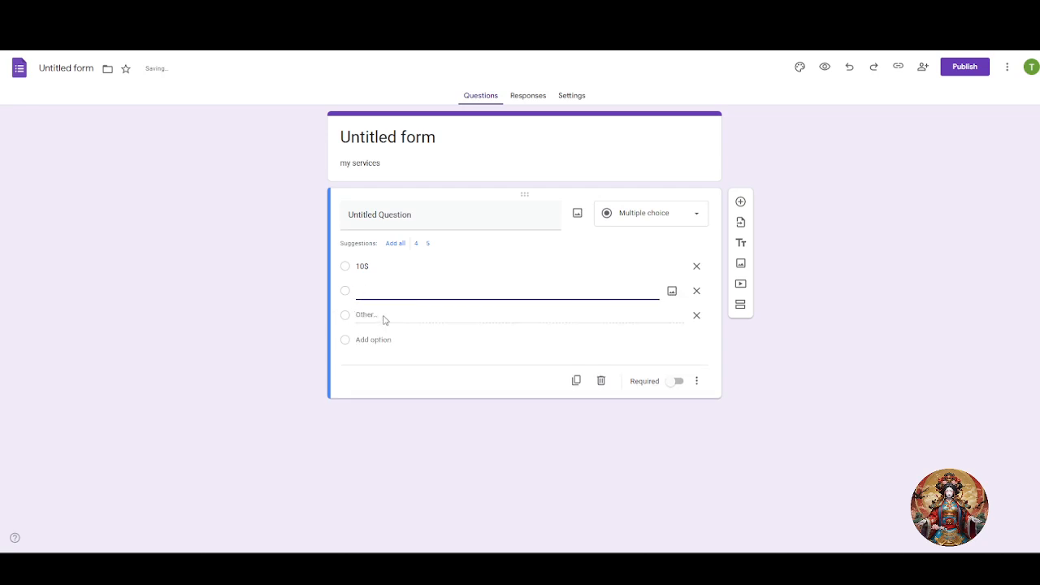
key("BackSpace")
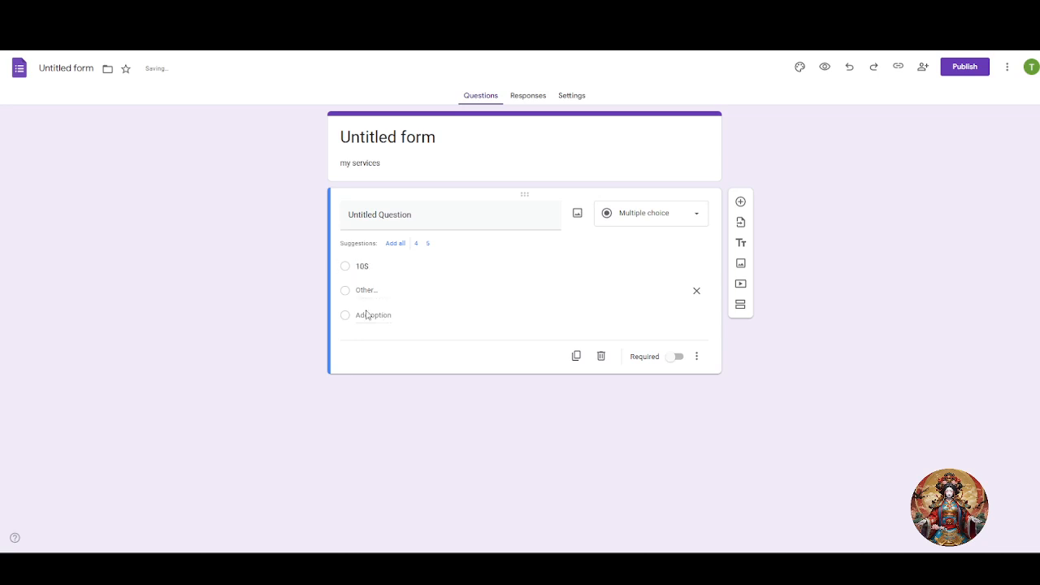
Add 30$ and 40$ choices, remove the Other option, and make the question required.
left_click(373, 315)
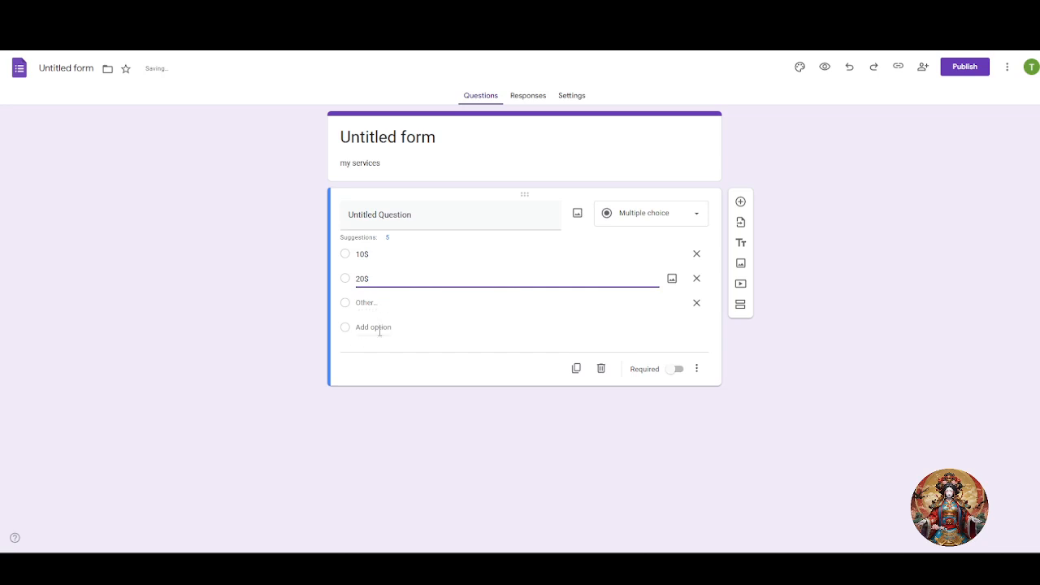
left_click(376, 328)
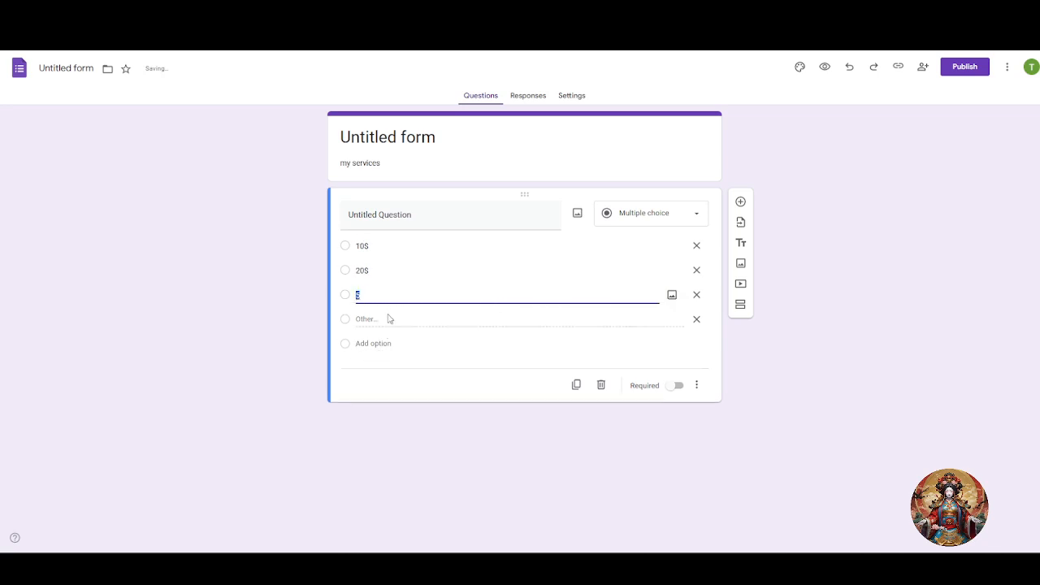
type("30$")
left_click(368, 344)
key("BackSpace")
type("4")
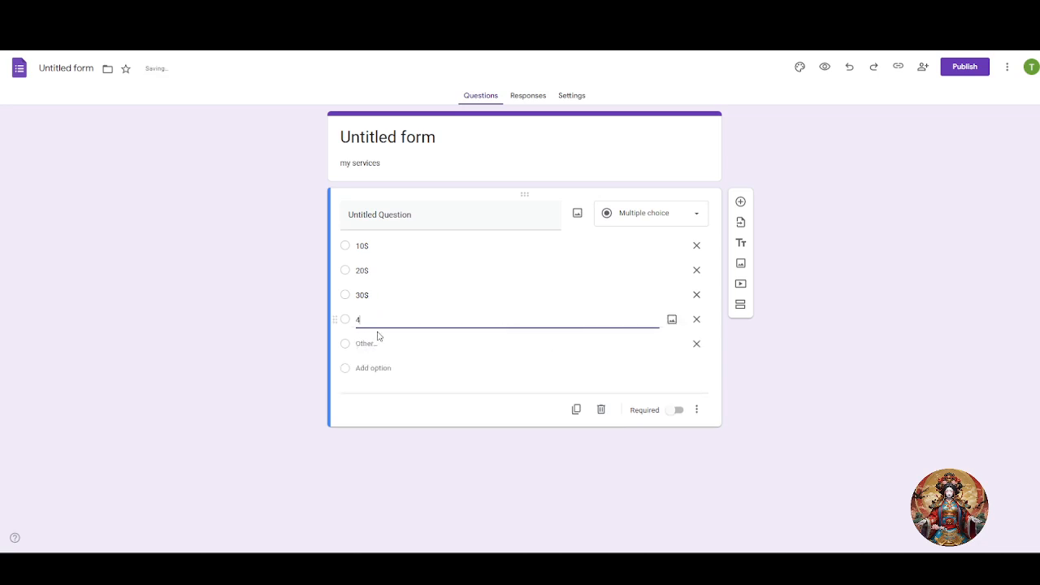
type("0$")
left_click(697, 344)
left_click(442, 364)
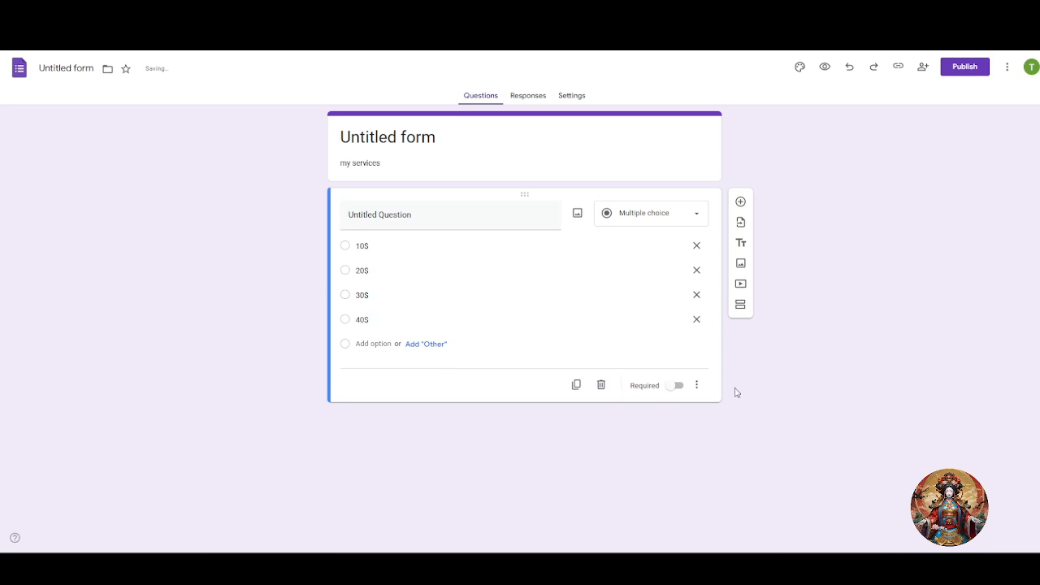
left_click(677, 394)
Replace 'Untitled Question' with the title 'choose the plan', correcting typos.
left_click(427, 224)
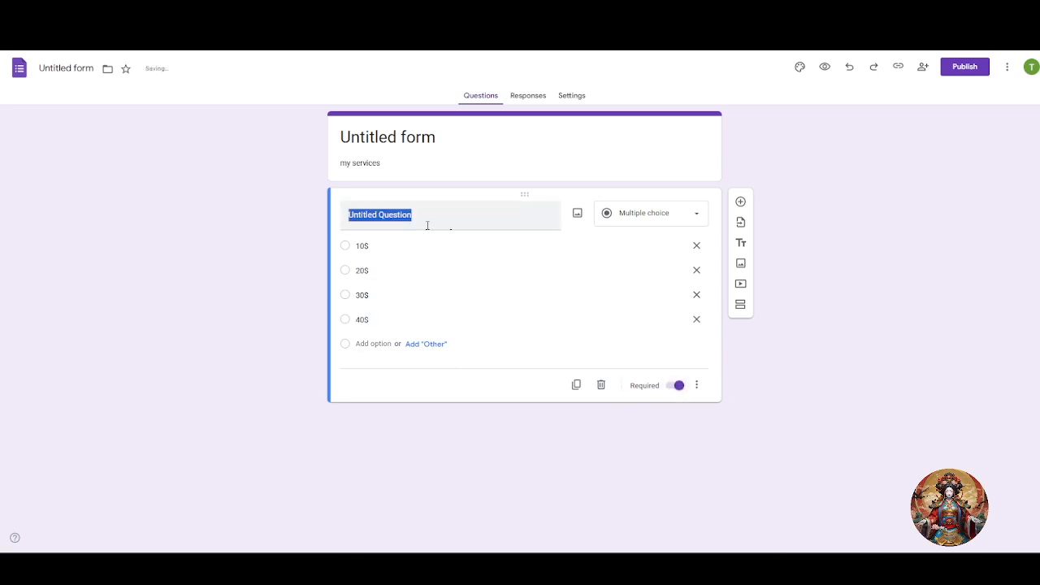
left_click(429, 222)
key("ctrl+a")
key("BackSpace")
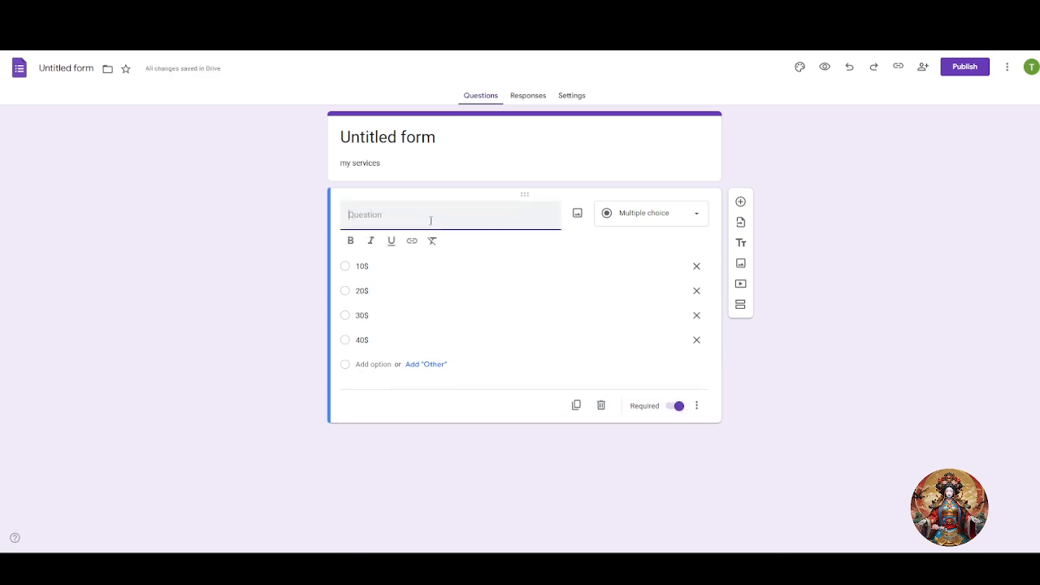
type("choice the plan")
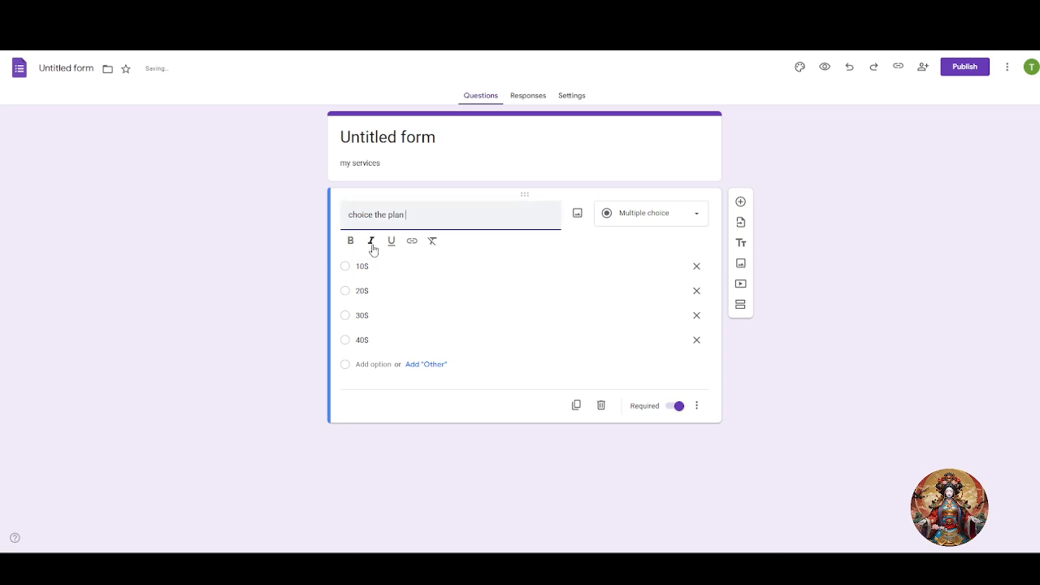
double_click(370, 217)
key("BackSpace")
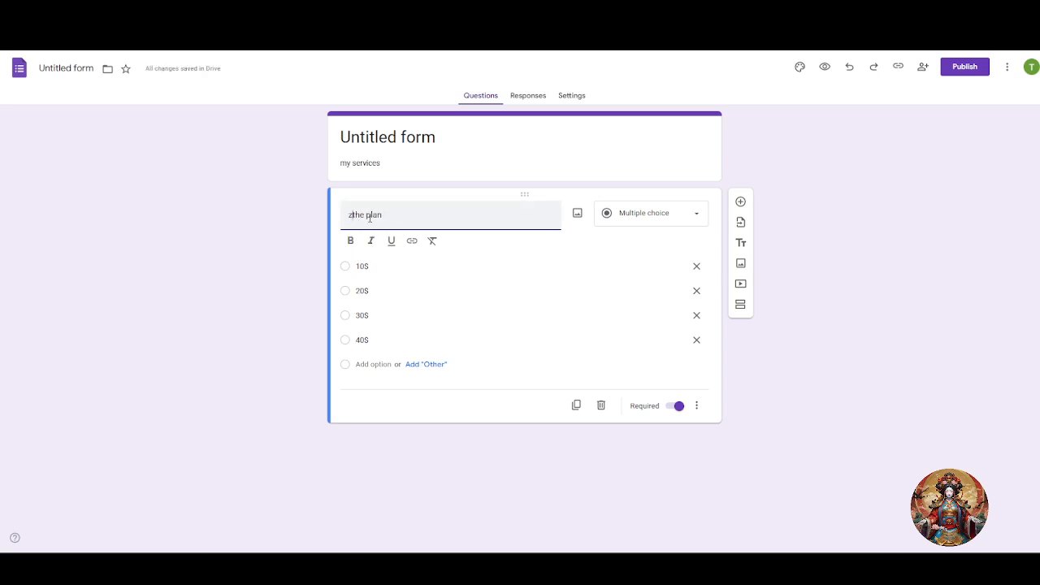
key("super")
type("z")
left_click(846, 246)
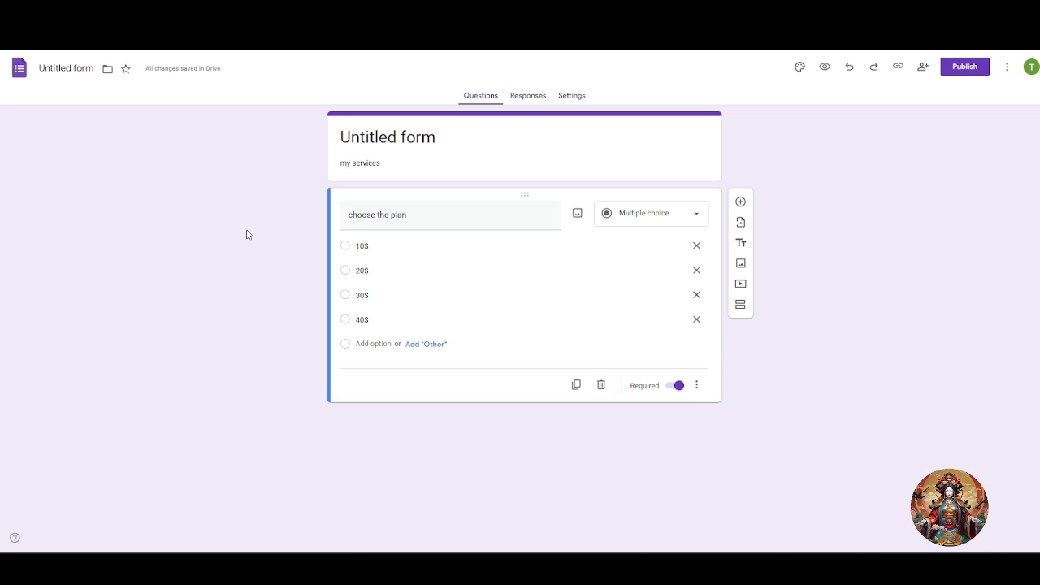
Open Get add-ons from the More menu and search the marketplace for 'payab'.
left_click(1008, 69)
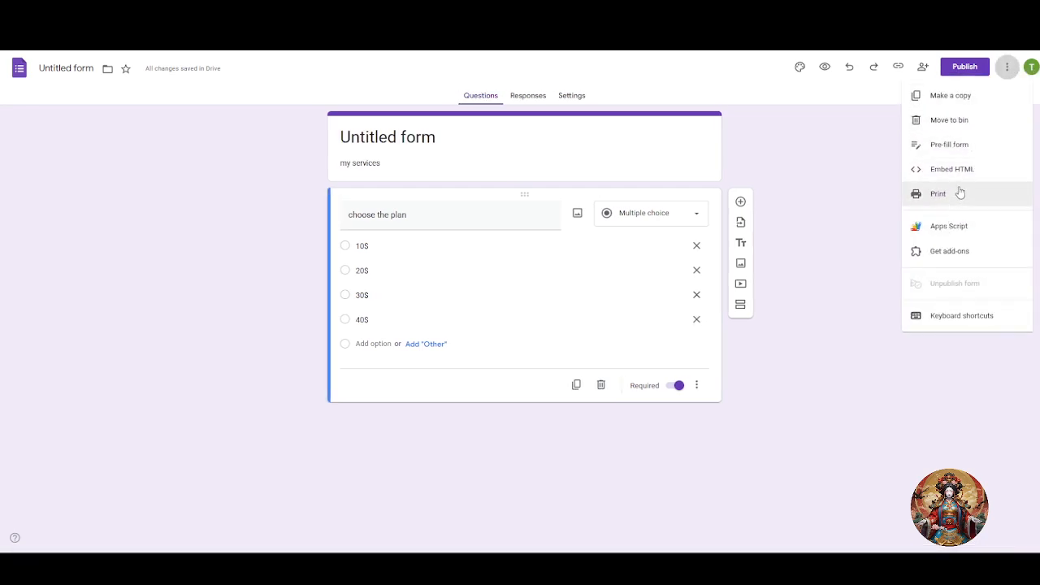
left_click(944, 253)
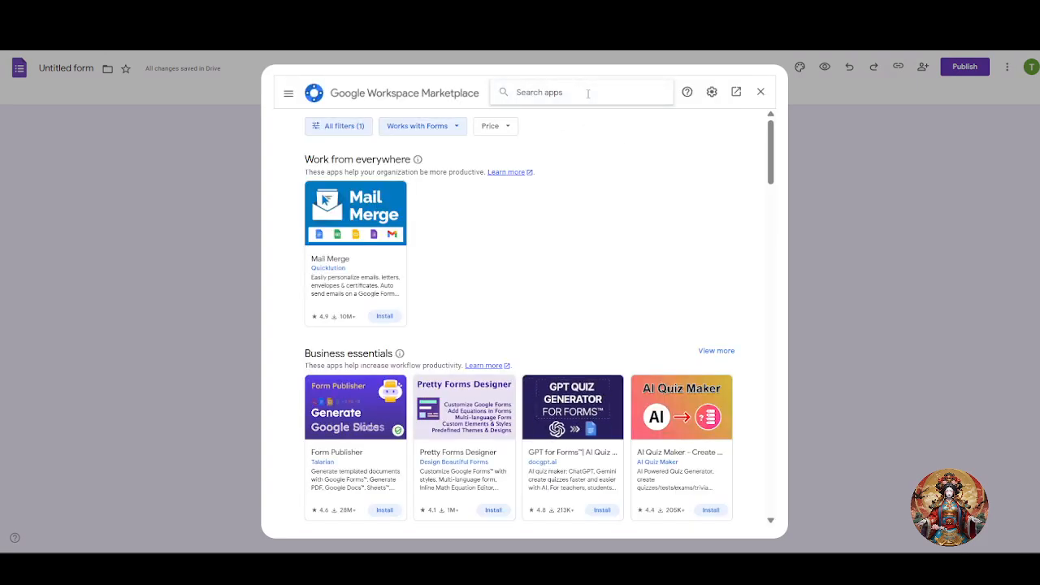
left_click(587, 93)
type("payab")
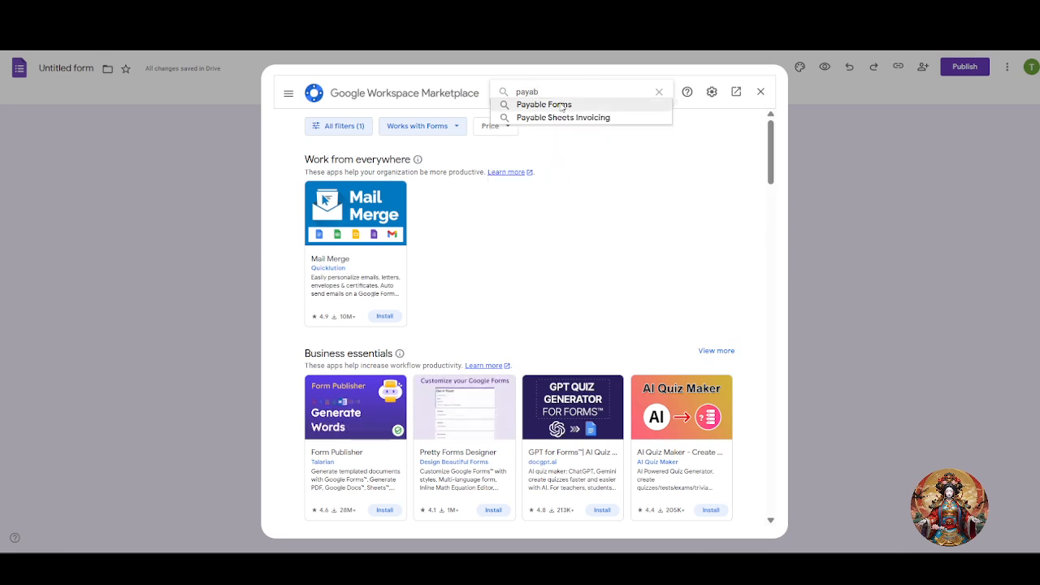
Pick the Payable Forms add-on from the search results and begin installing it.
left_click(561, 105)
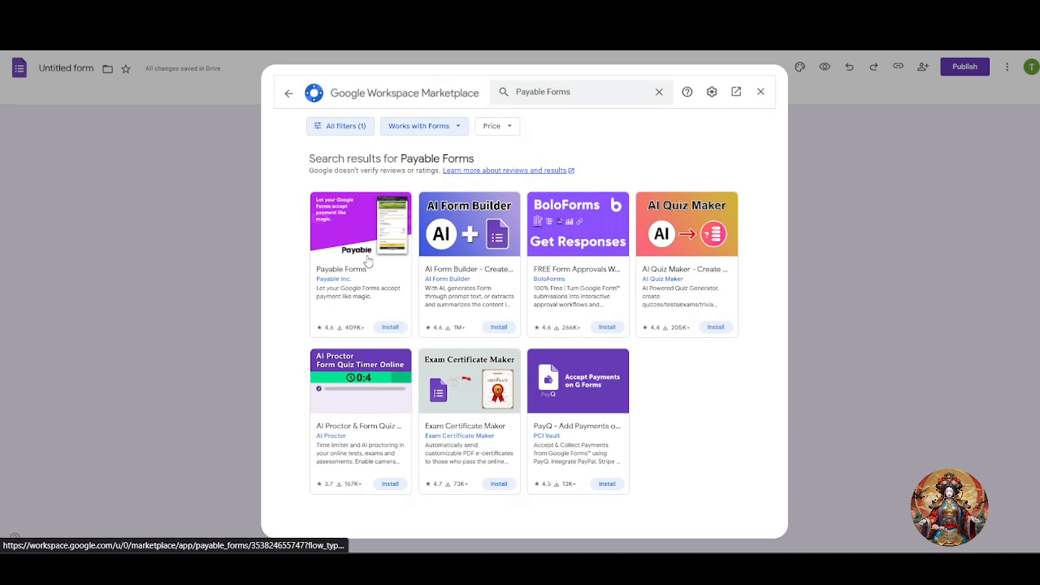
left_click(367, 260)
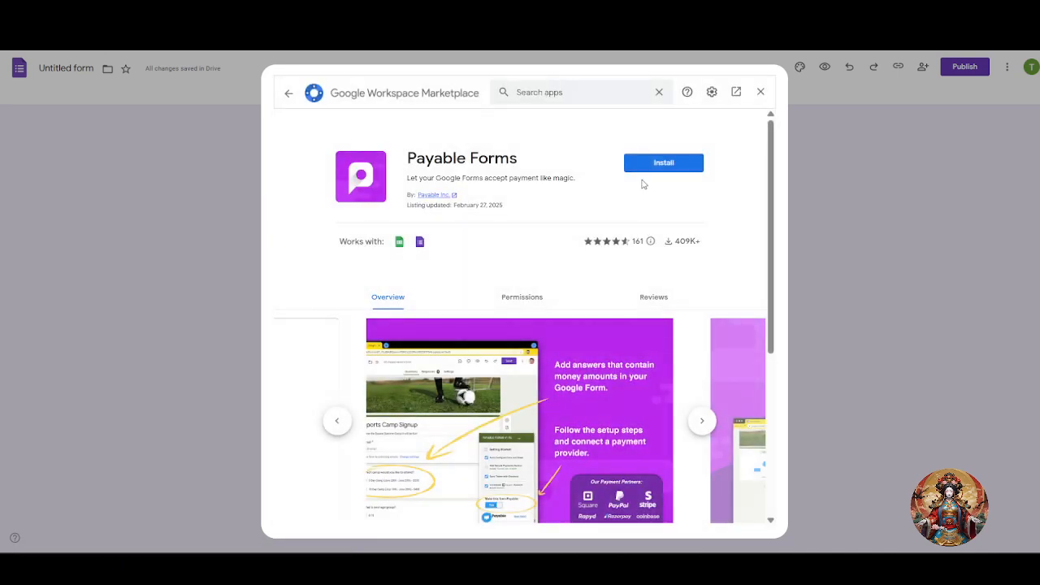
left_click(655, 165)
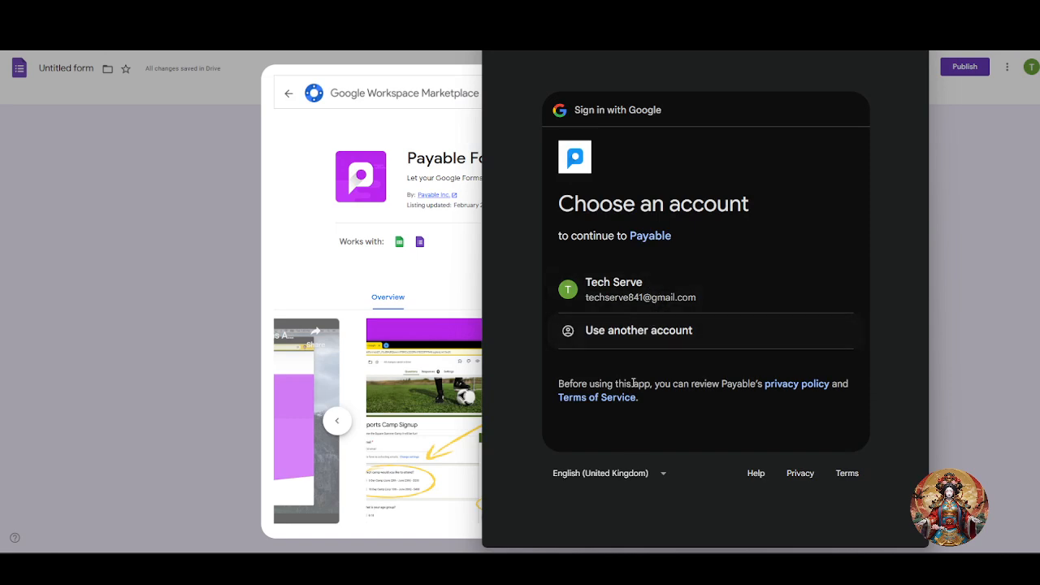
Sign in with the Google account and allow Payable Forms its requested permissions.
left_click(660, 300)
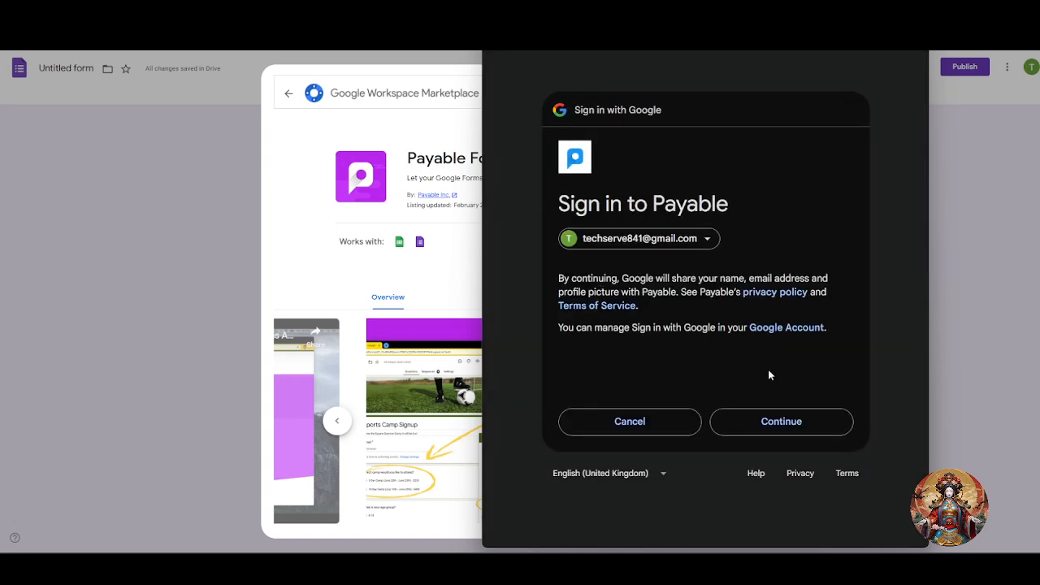
left_click(782, 421)
scroll(776, 416, "down", 3)
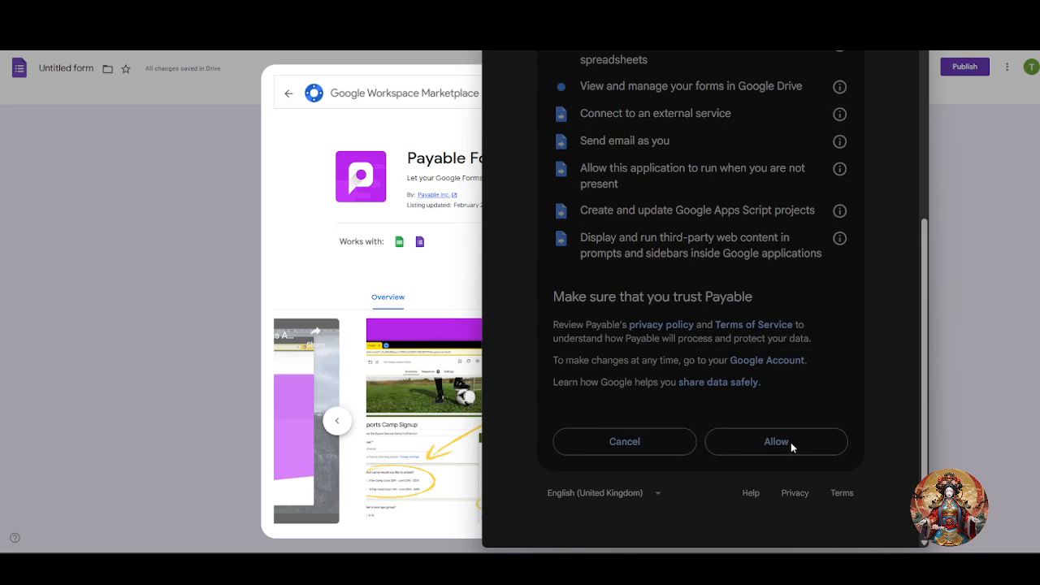
left_click(791, 442)
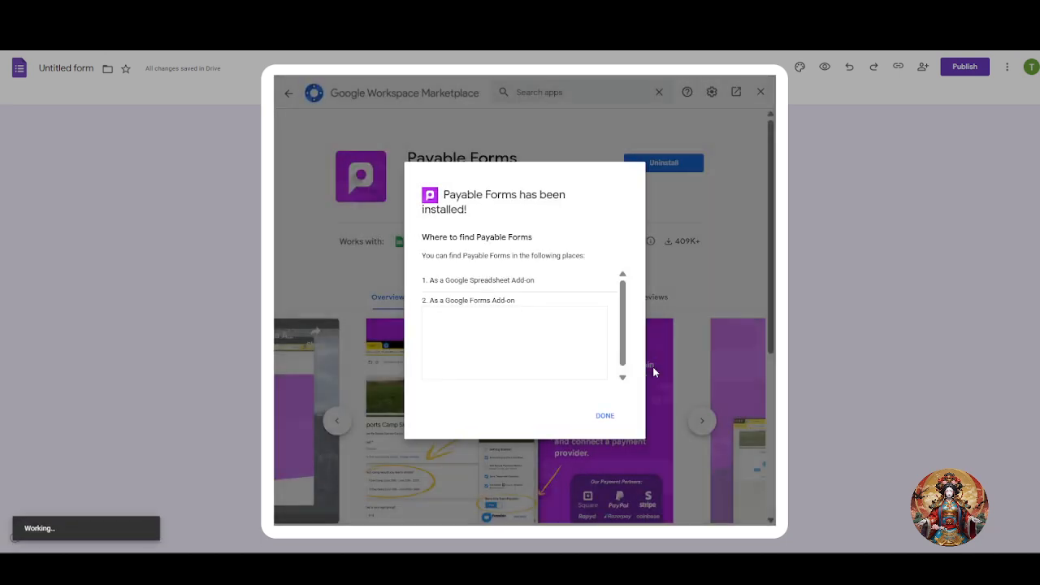
Dismiss the 'Payable Forms has been installed!' confirmation with DONE.
scroll(551, 377, "down", 1)
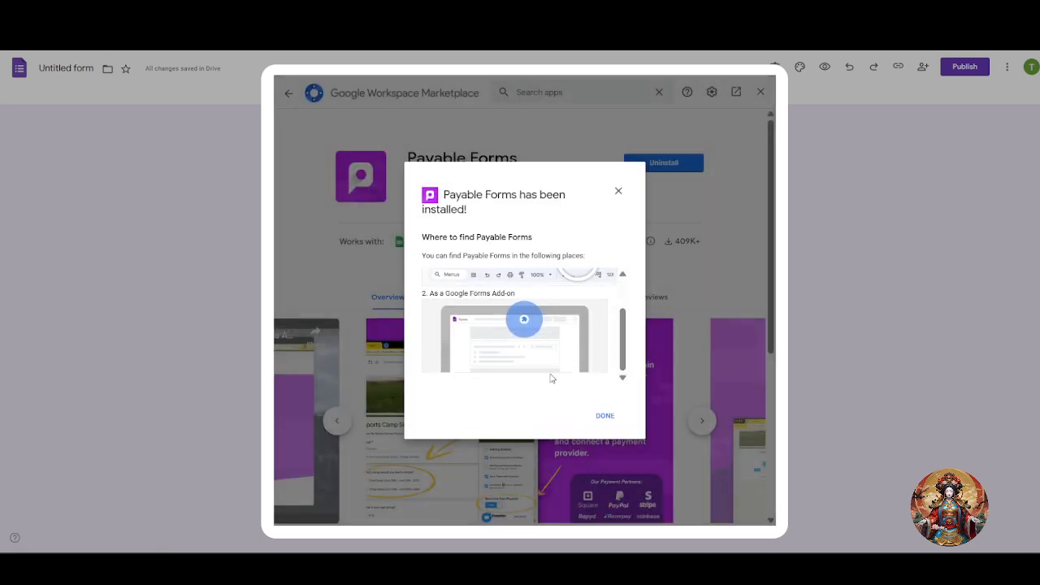
left_click(605, 414)
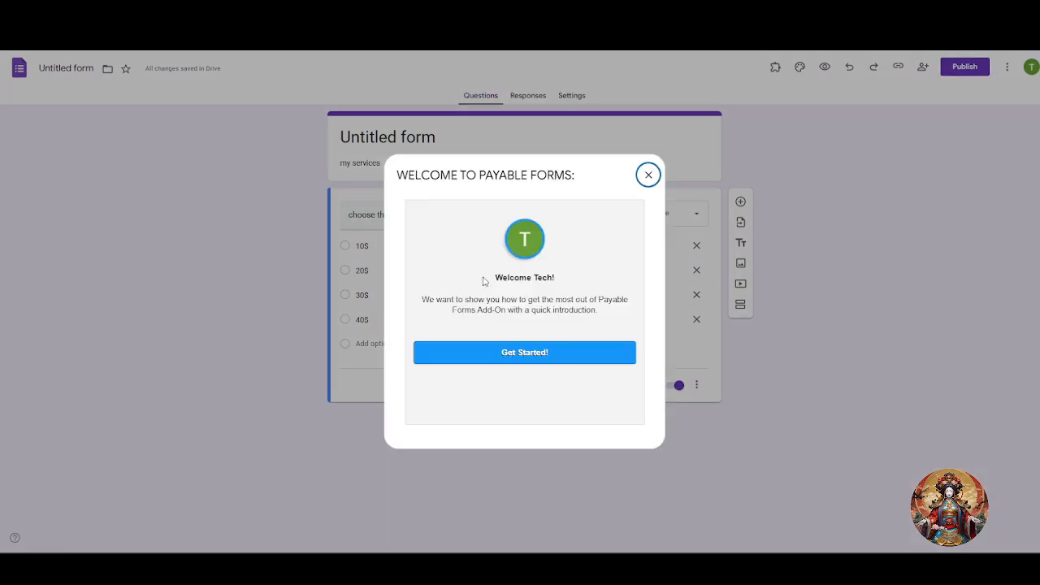
Accept Payable Forms' default language, country and currency, then close its sidebar.
left_click(531, 355)
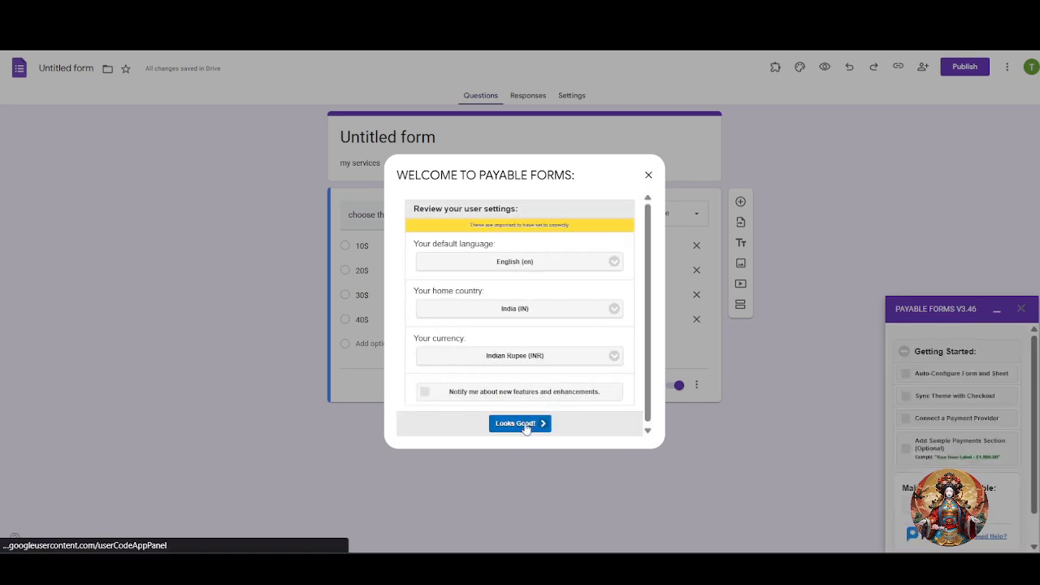
left_click(648, 175)
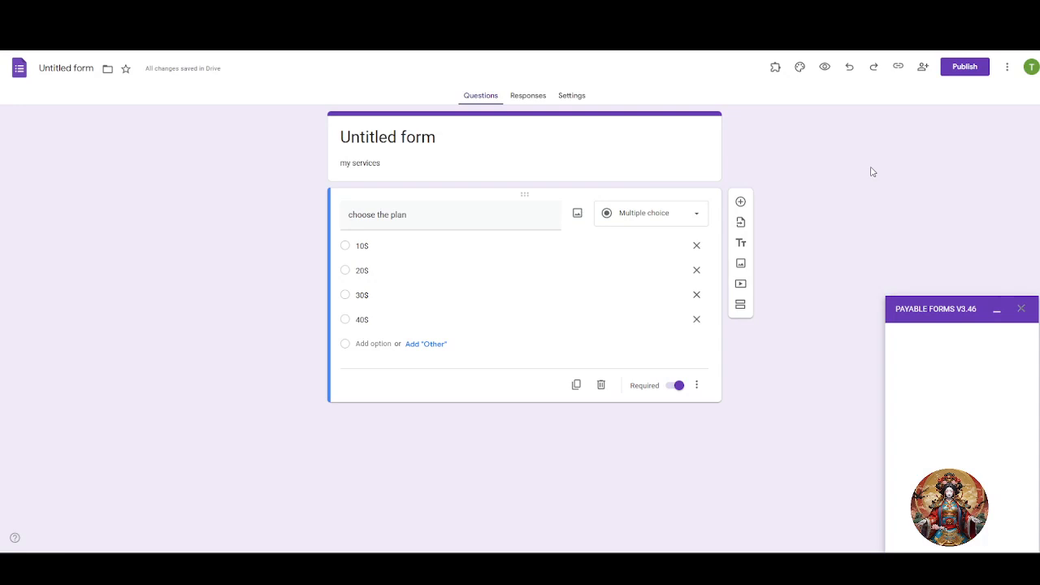
left_click(1022, 310)
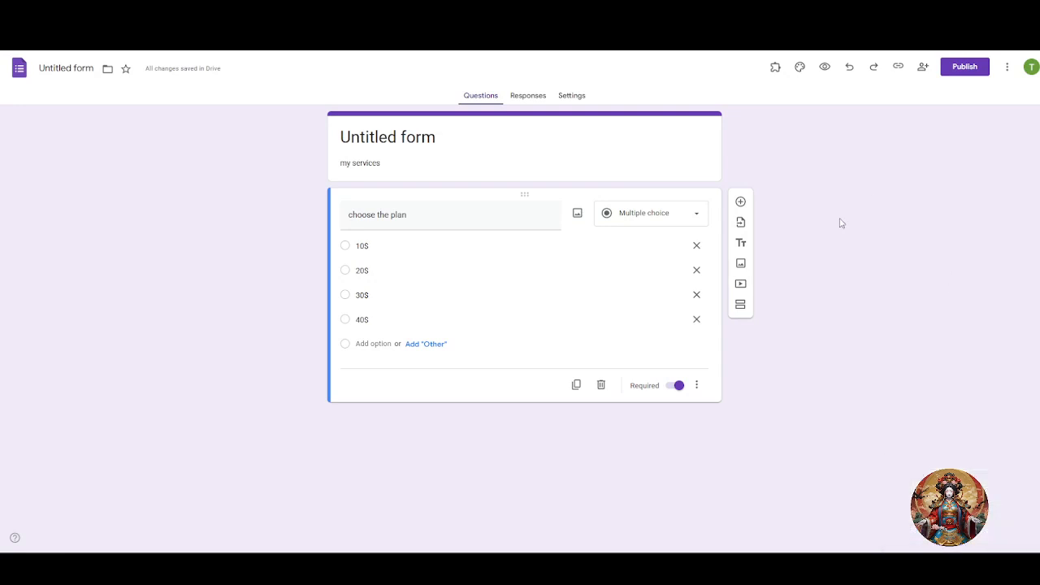
Launch Payable Forms from the Add-ons menu and show its payment settings sidebar.
left_click(776, 67)
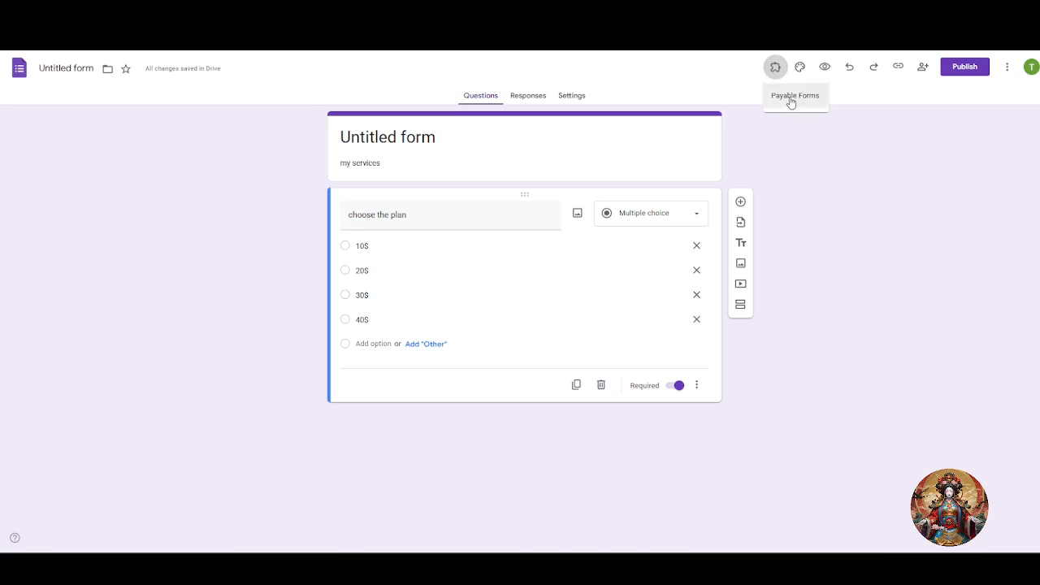
left_click(792, 101)
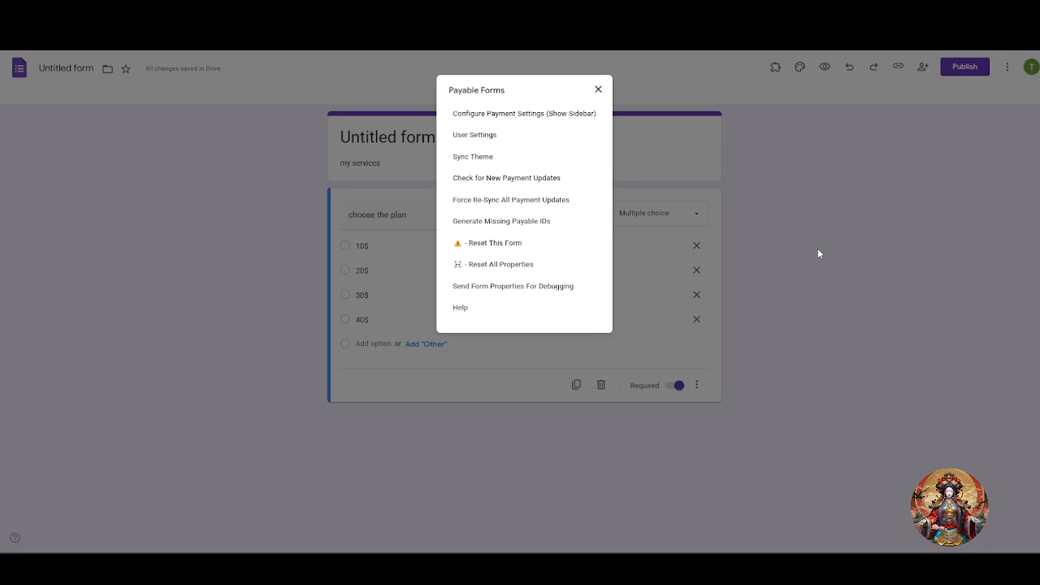
left_click(536, 114)
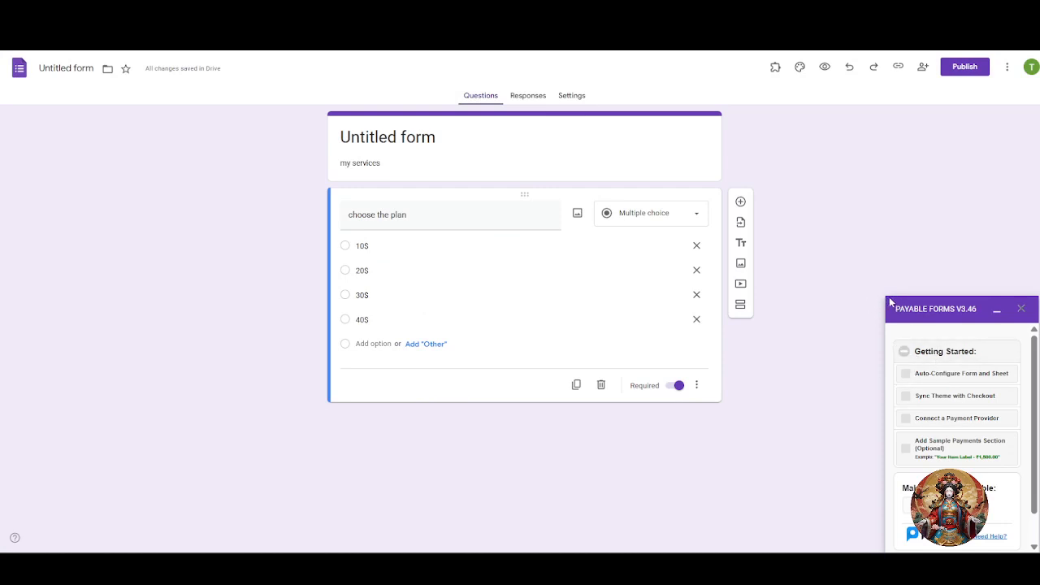
Run Auto-Configure Form and Sheet to add email collection and payment columns, then view the linked sheet.
left_click(945, 381)
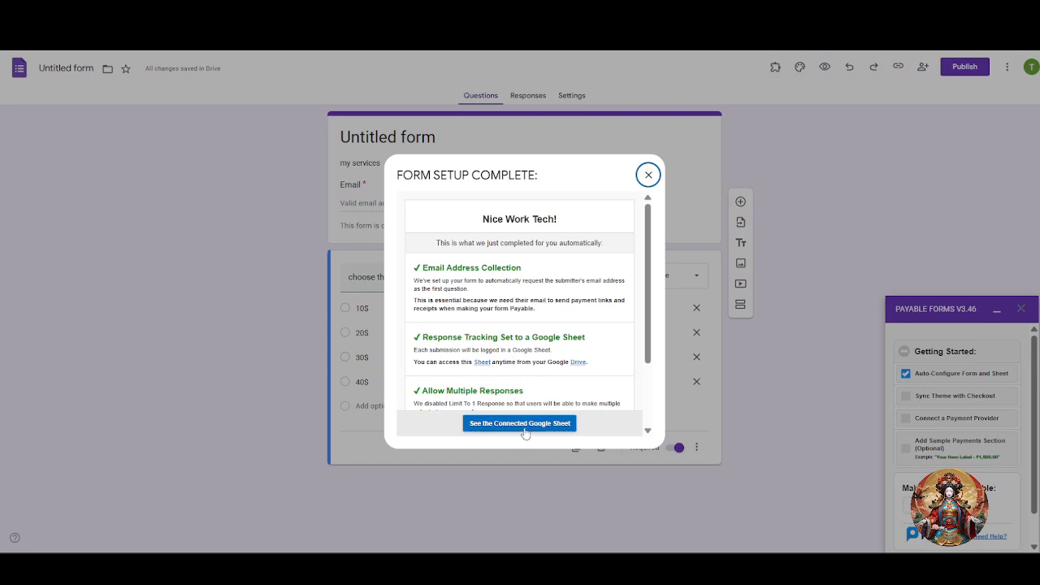
left_click(530, 428)
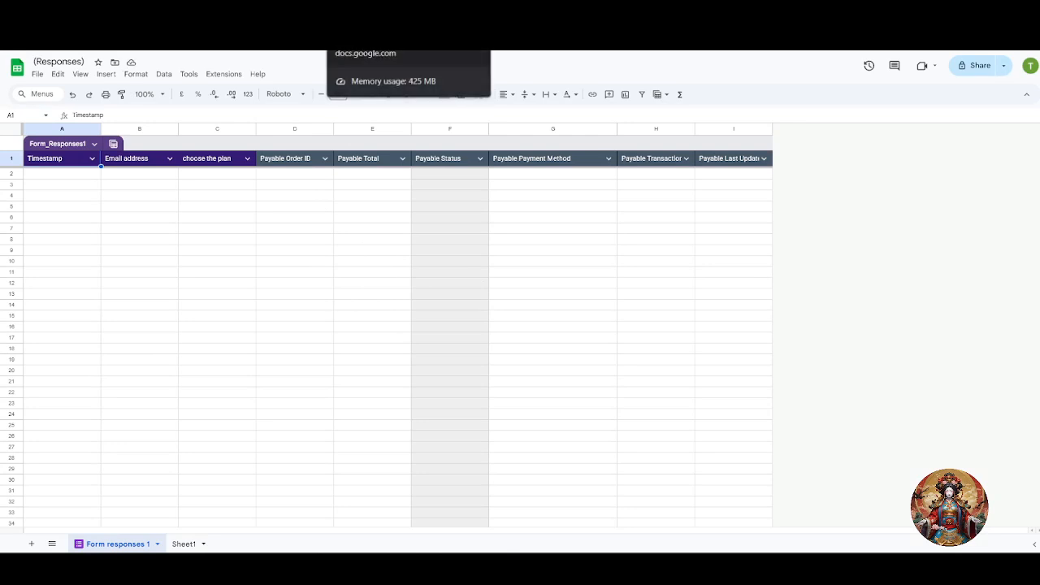
Check the timestamp, email, plan and Payable columns in Form responses 1, then return to the form editor.
left_click(372, 12)
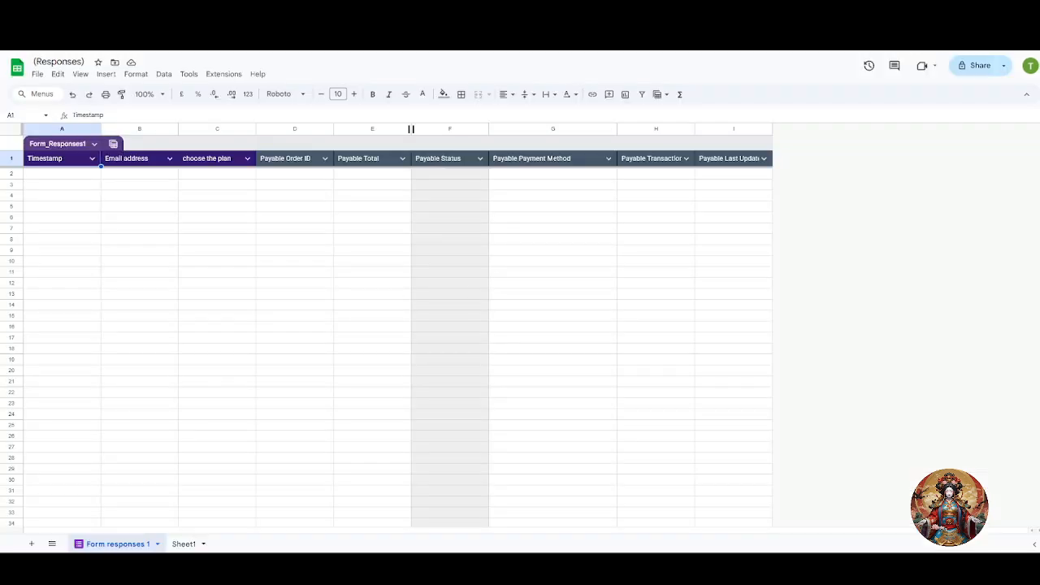
type("zz")
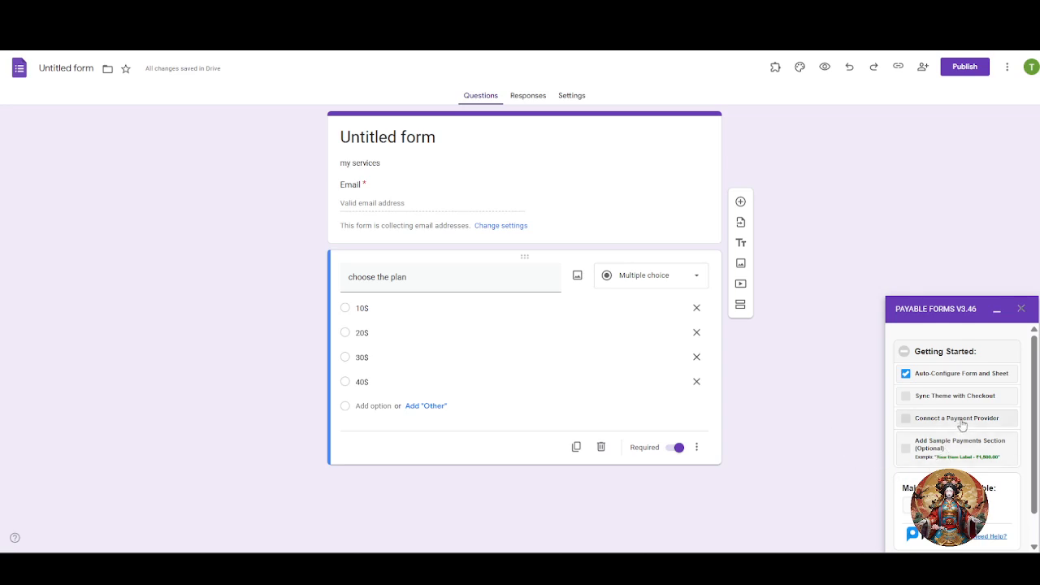
Pick PayPal Standard from the Payable Forms payment provider list.
left_click(962, 422)
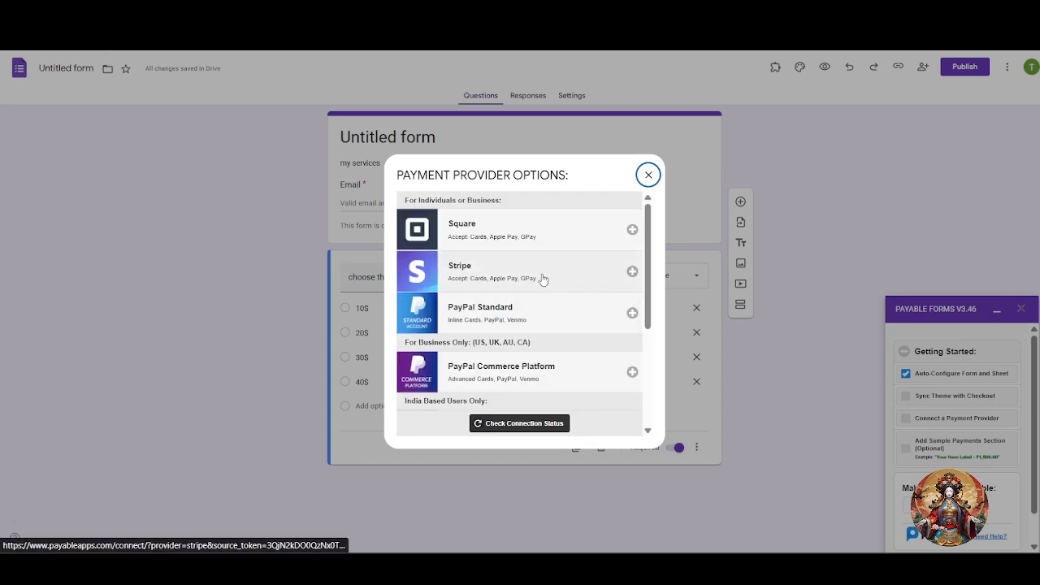
scroll(516, 321, "down", 2)
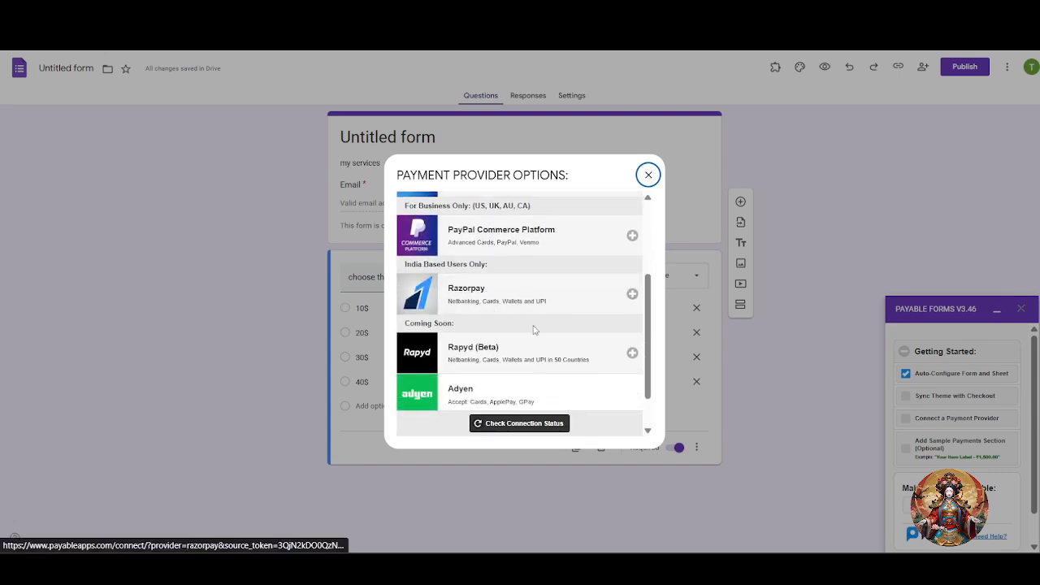
scroll(561, 321, "up", 2)
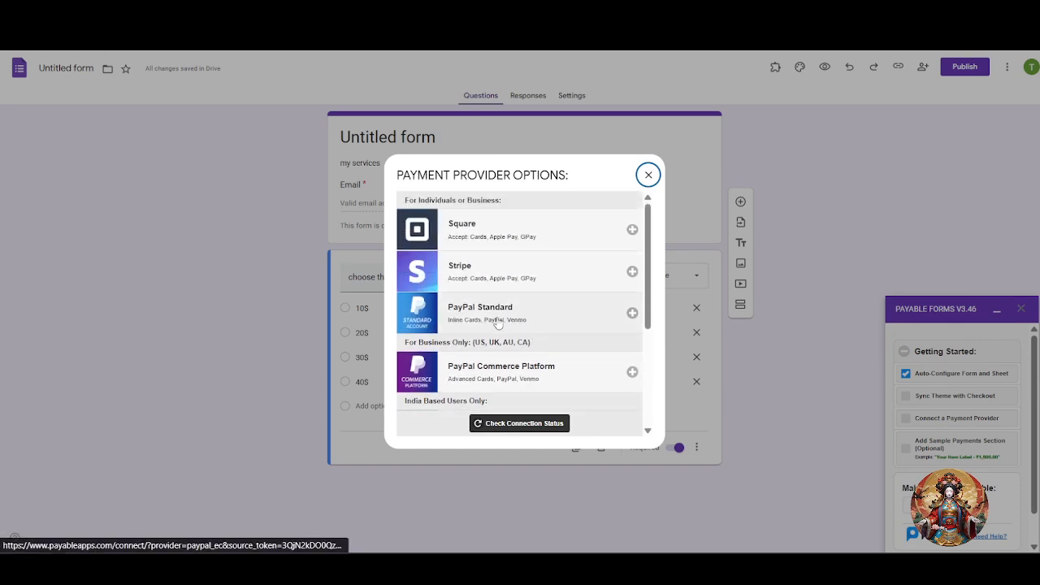
scroll(455, 329, "down", 2)
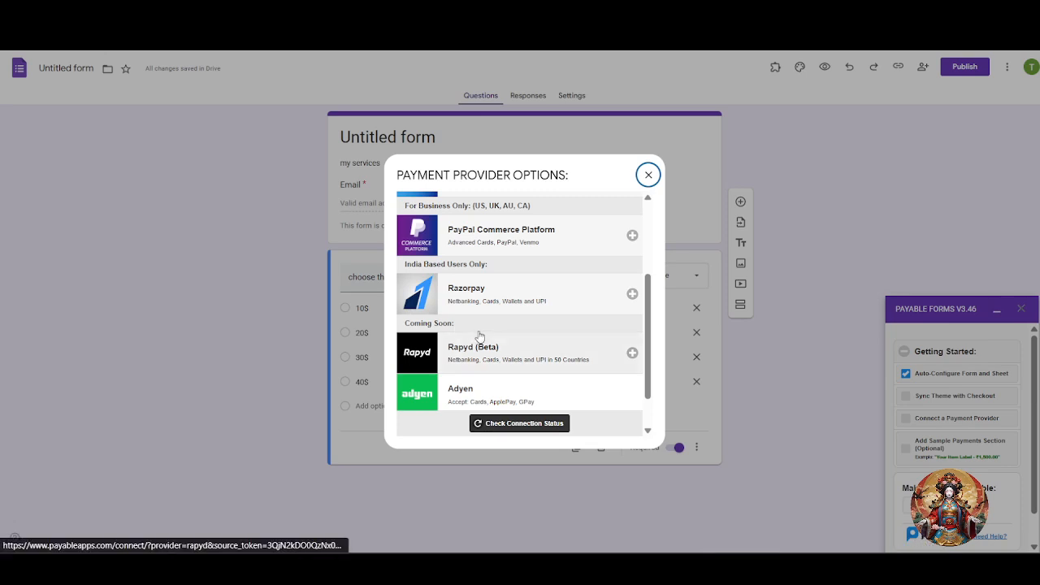
scroll(527, 263, "down", 1)
scroll(538, 289, "up", 4)
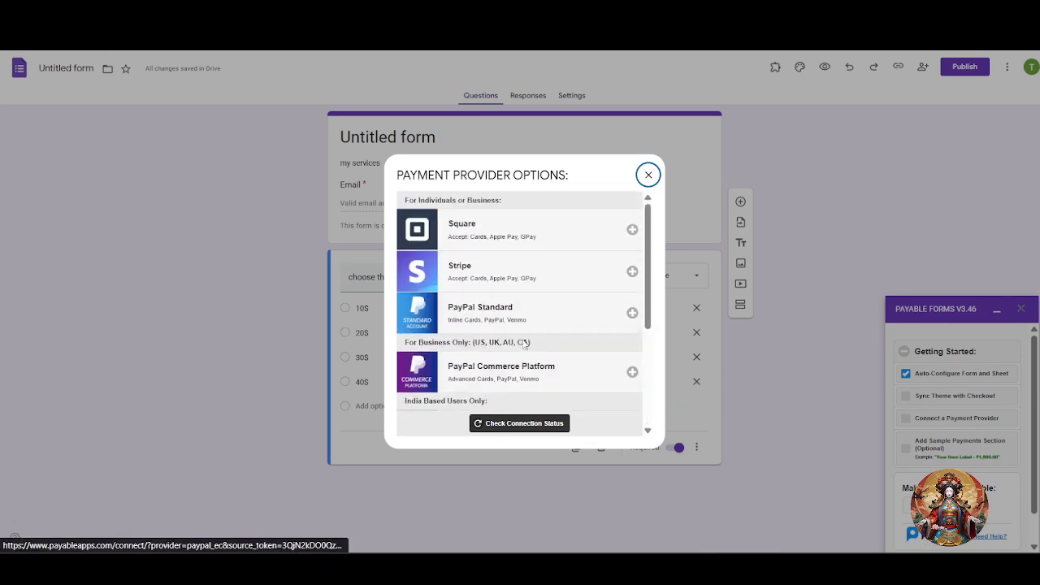
left_click(526, 321)
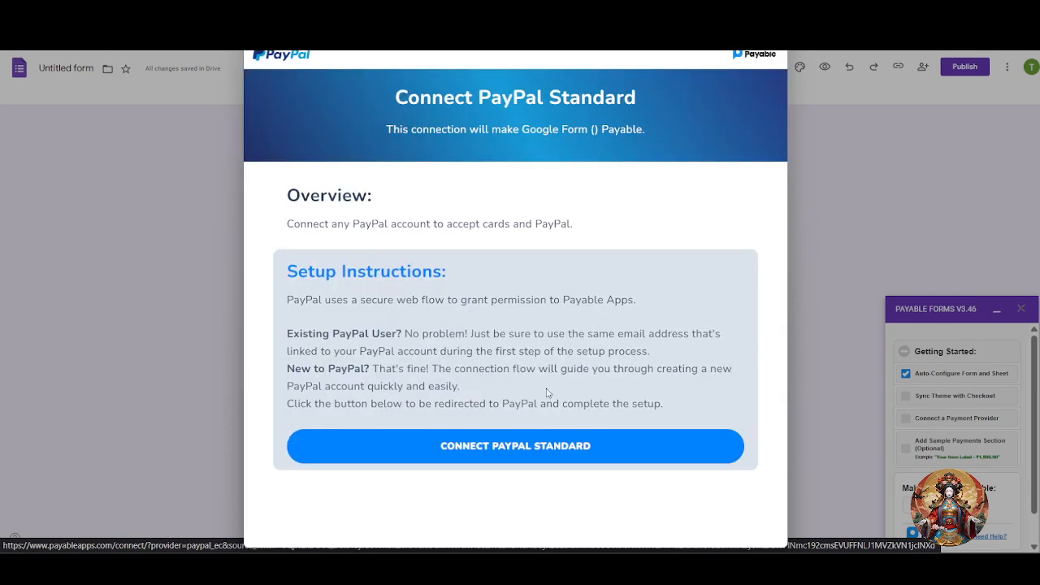
Start the PayPal Standard connection and solve the motorcycle image challenge.
left_click(552, 451)
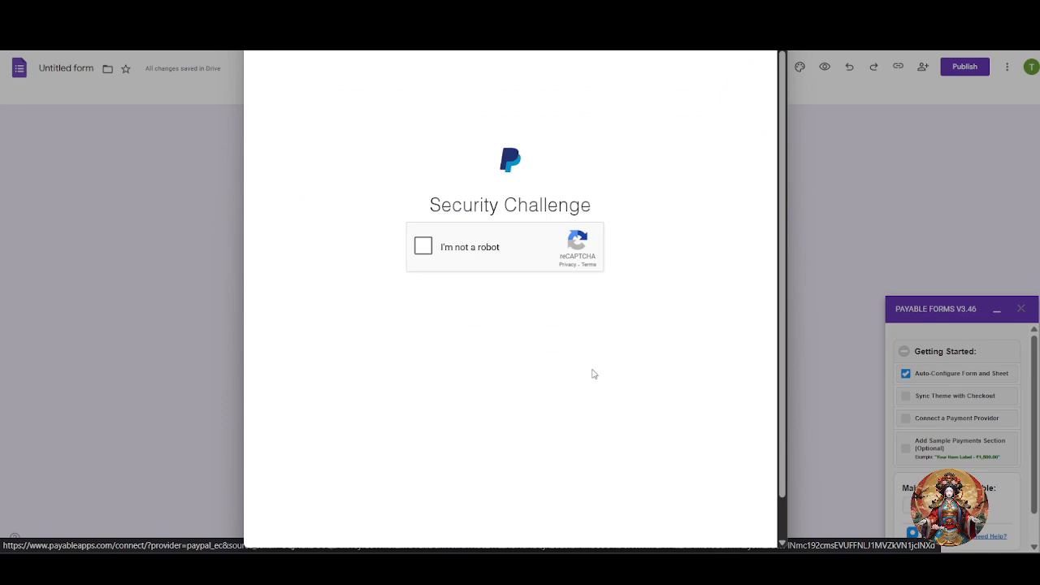
left_click(422, 247)
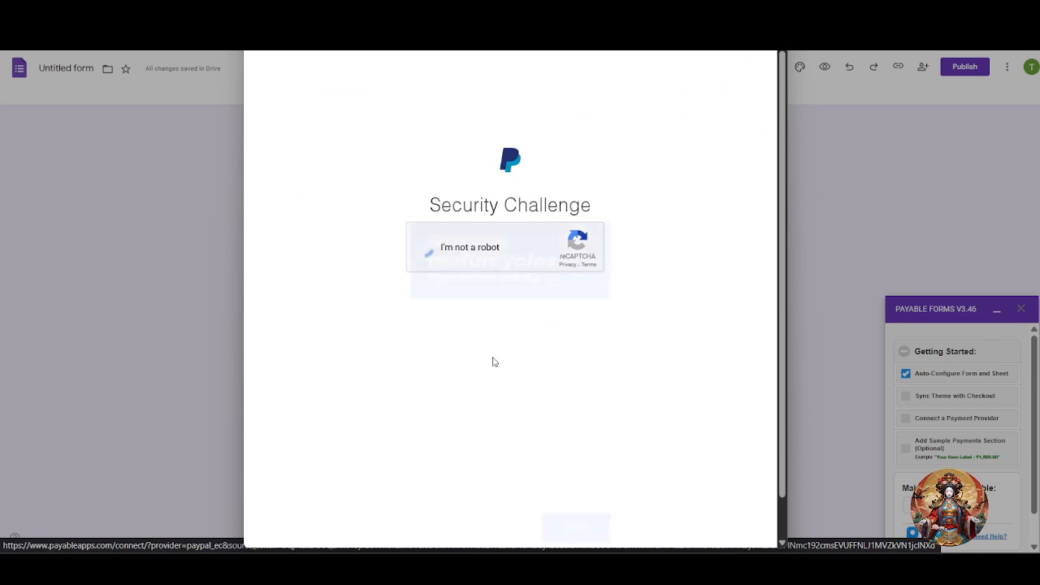
left_click(533, 379)
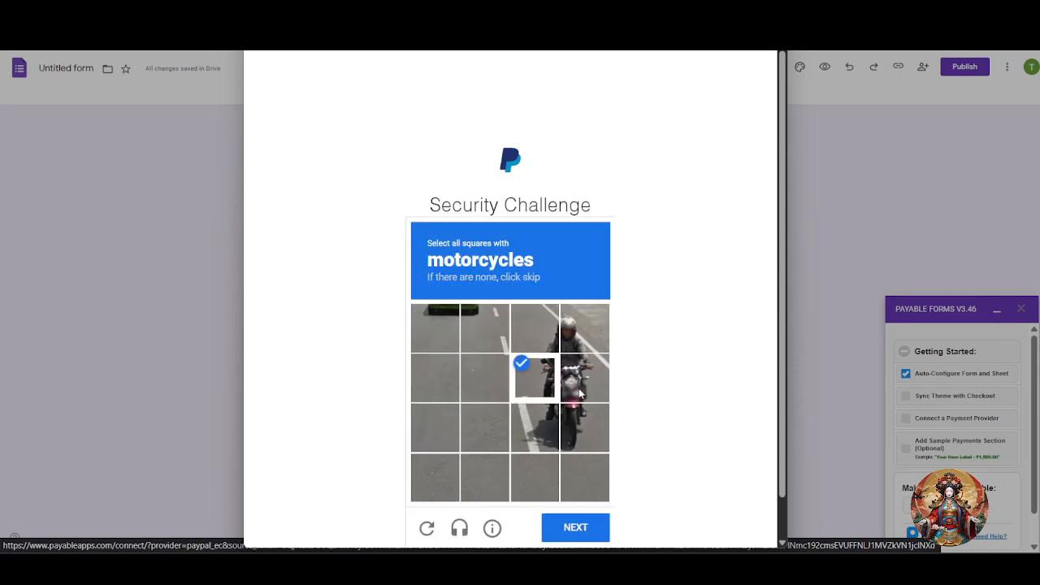
left_click(583, 377)
left_click(584, 427)
left_click(533, 428)
left_click(575, 527)
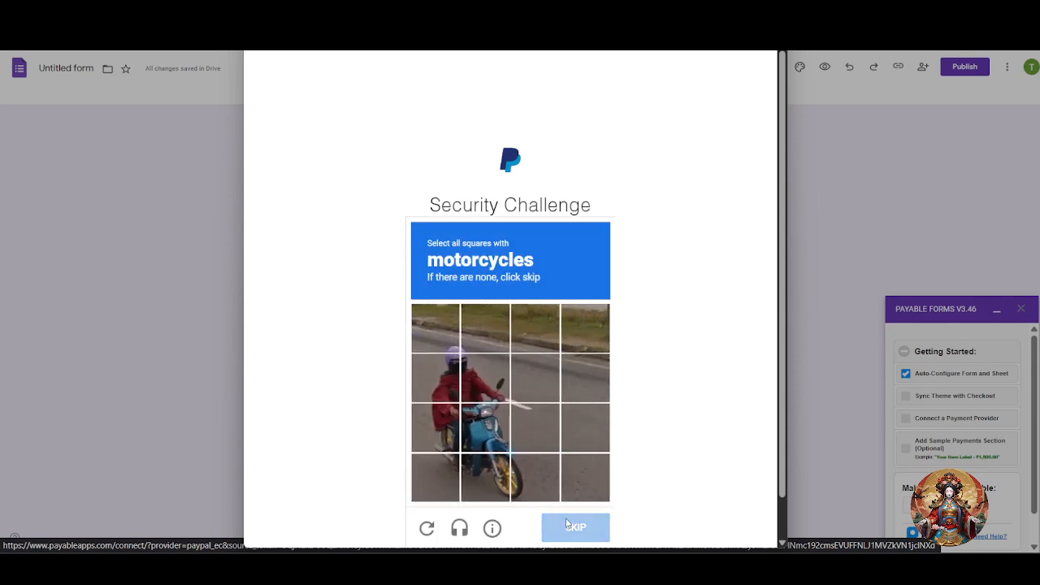
Solve the traffic-light image challenge and submit it for verification.
left_click(452, 359)
left_click(510, 403)
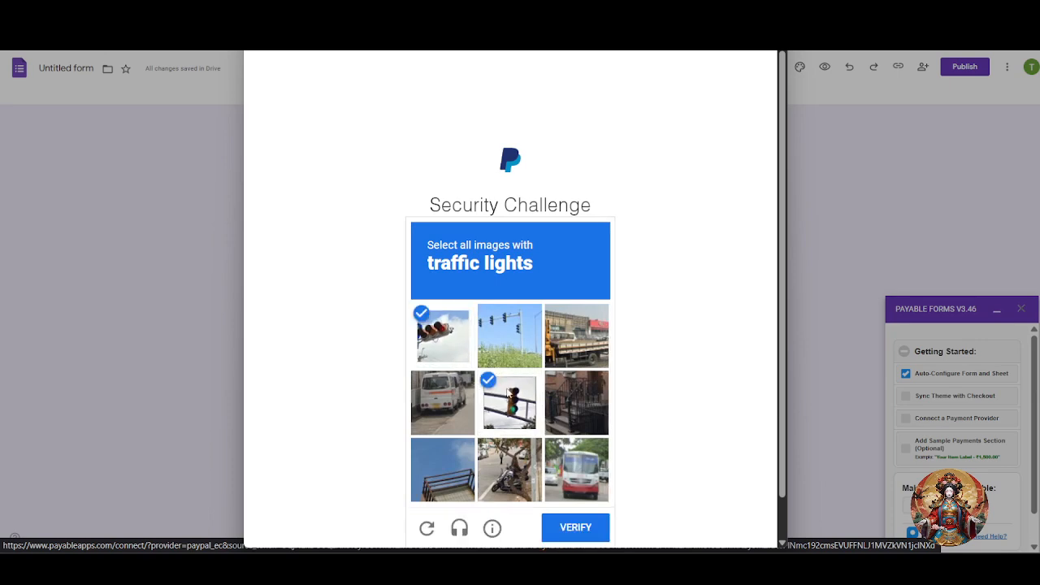
left_click(510, 336)
left_click(574, 529)
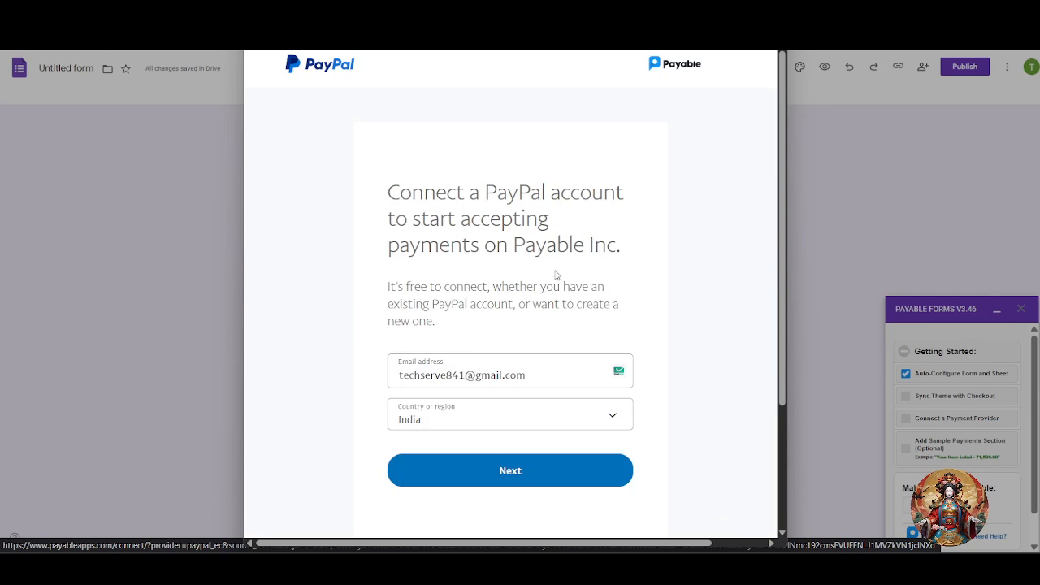
Submit the prefilled e-mail address and agree to connect PayPal with Payable Inc.
triple_click(550, 377)
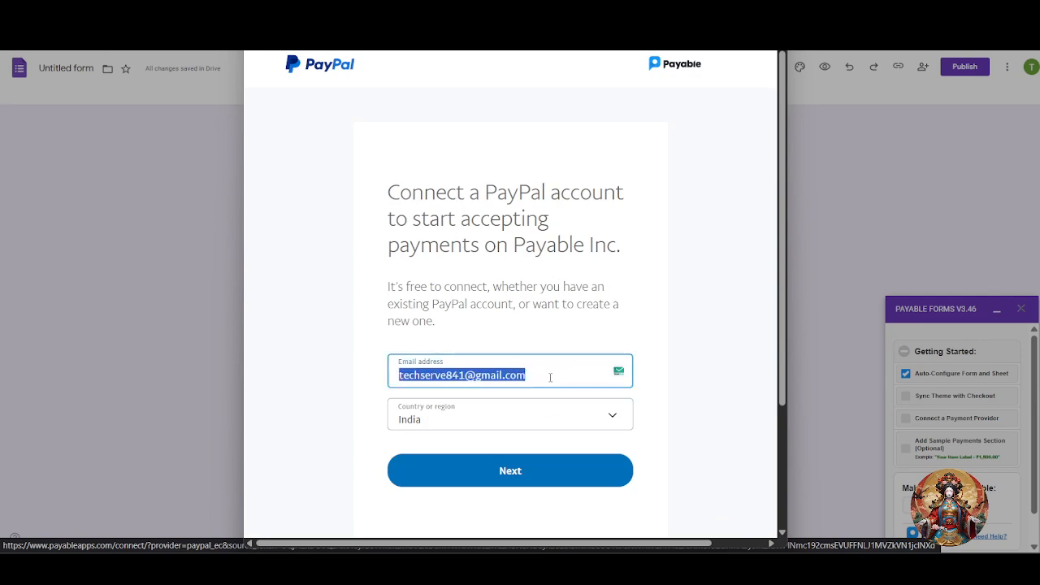
key("Return")
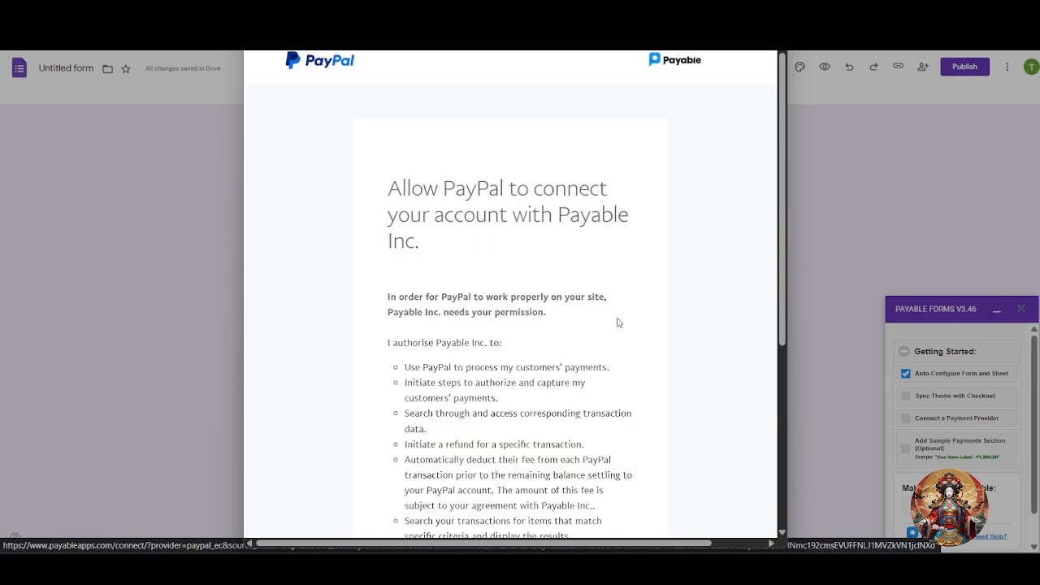
scroll(615, 320, "down", 3)
scroll(615, 321, "up", 2)
scroll(533, 309, "up", 1)
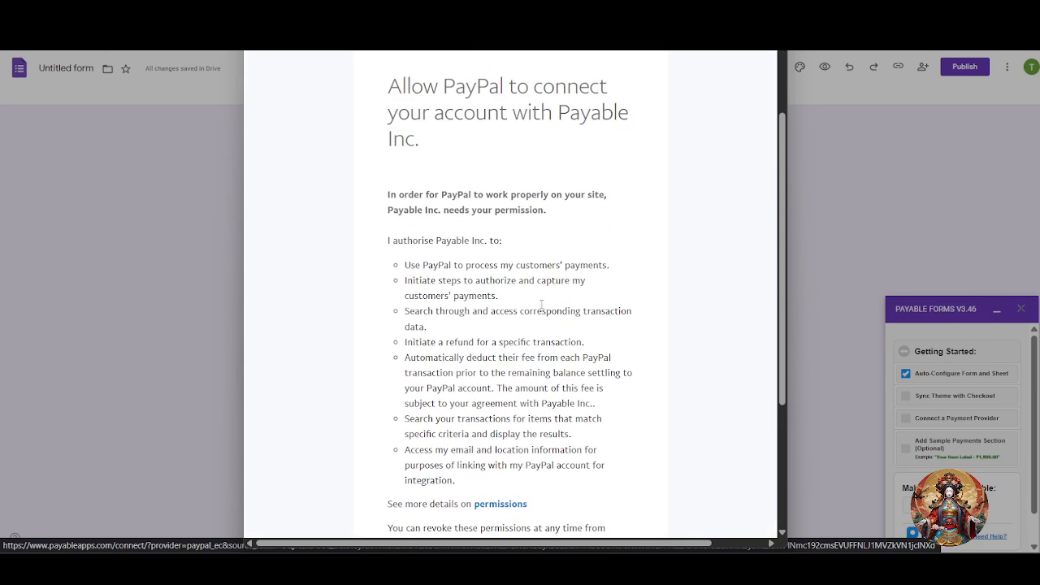
scroll(568, 341, "down", 3)
scroll(585, 354, "up", 1)
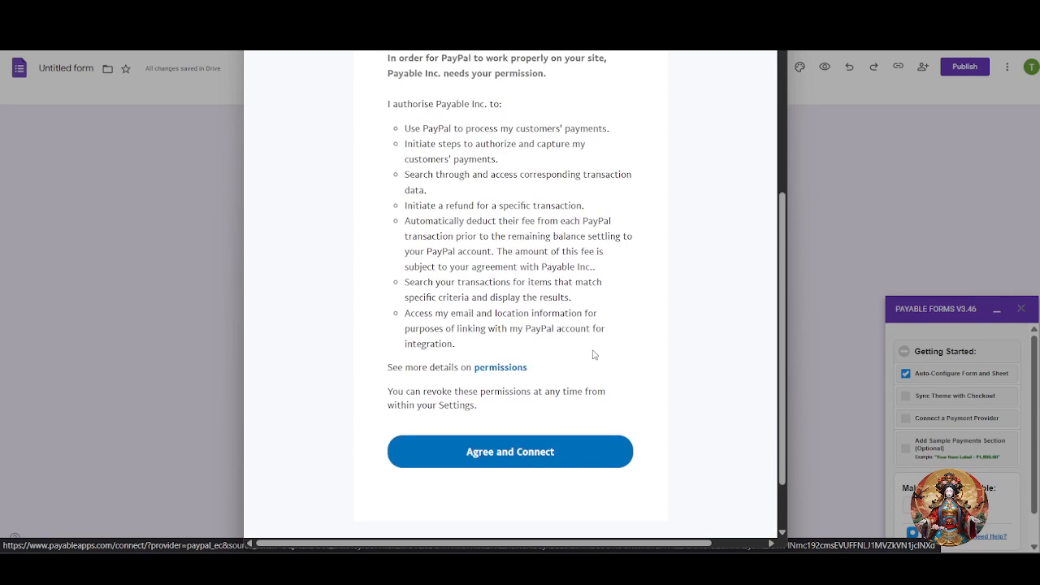
scroll(615, 398, "up", 2)
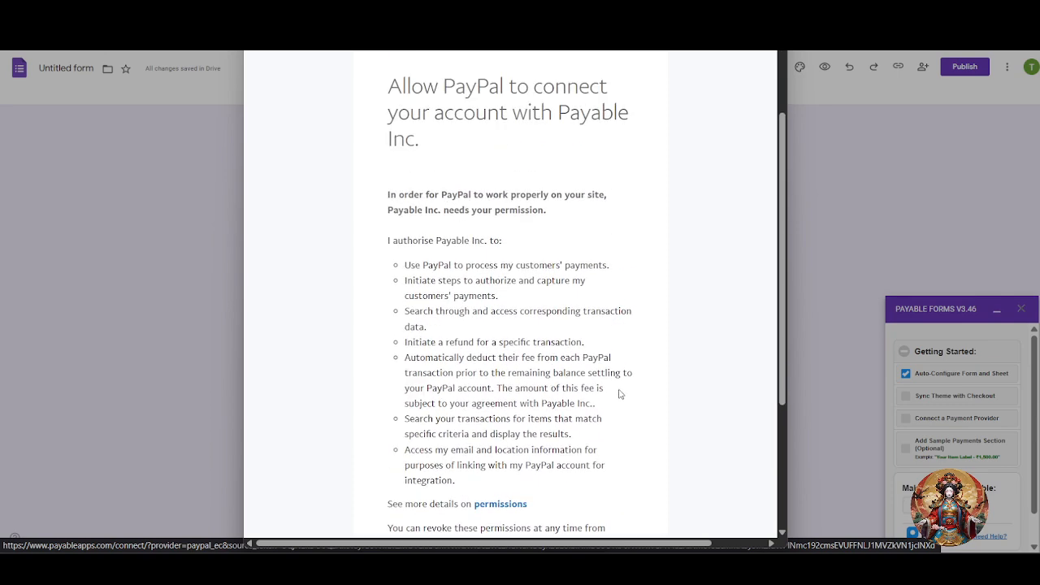
scroll(617, 390, "down", 3)
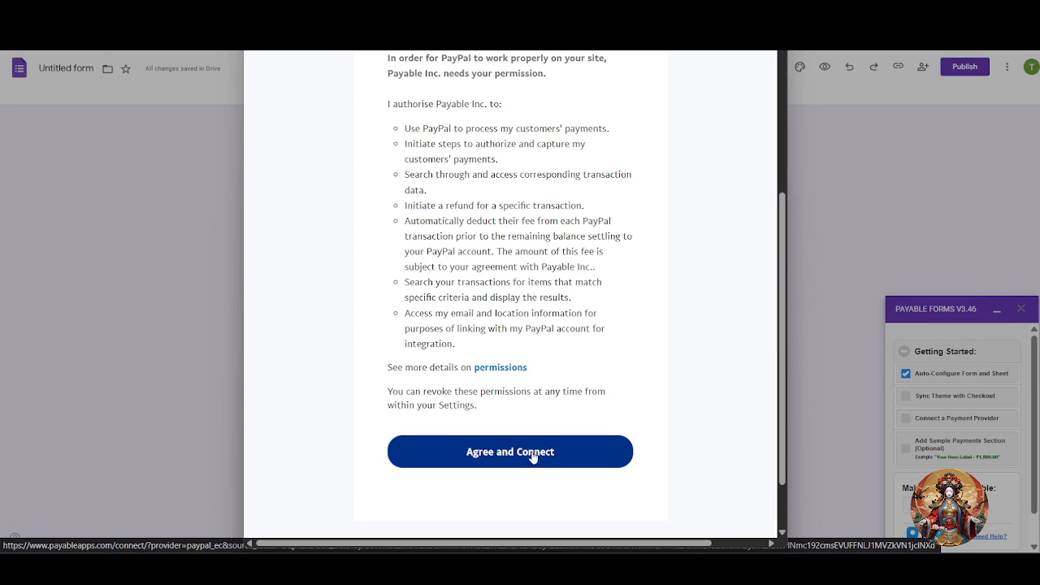
left_click(533, 458)
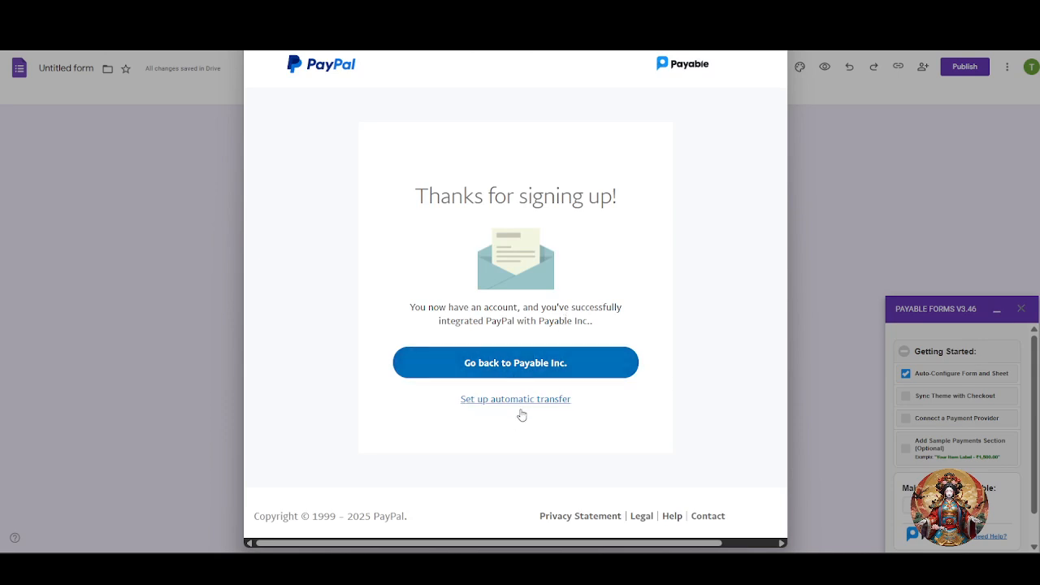
Review the 'Thanks for signing up!' confirmation and close the Payable setup-complete window.
left_click_drag(397, 204, 634, 217)
left_click_drag(402, 314, 594, 332)
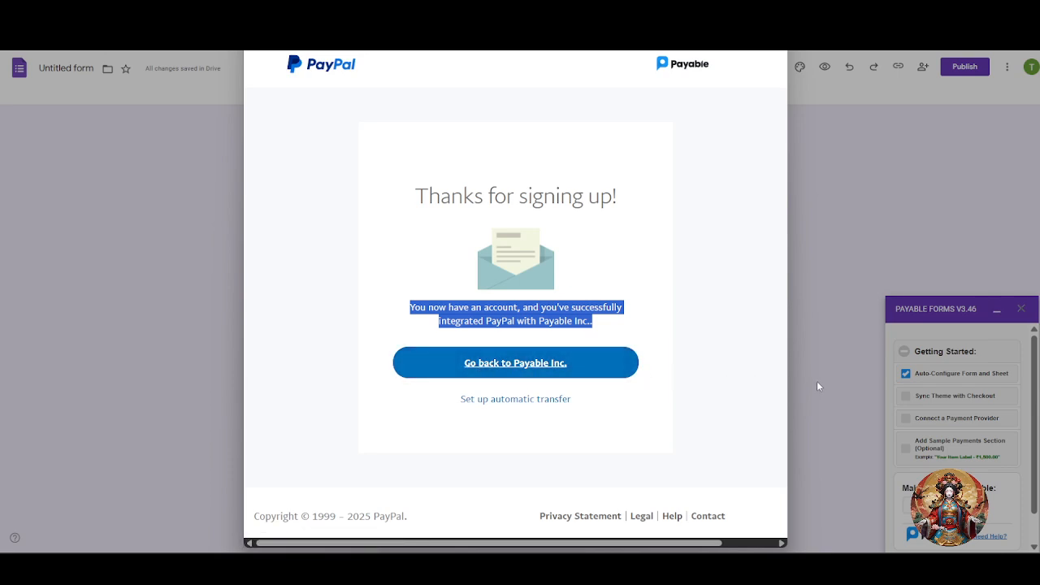
scroll(402, 348, "down", 1)
scroll(403, 348, "up", 1)
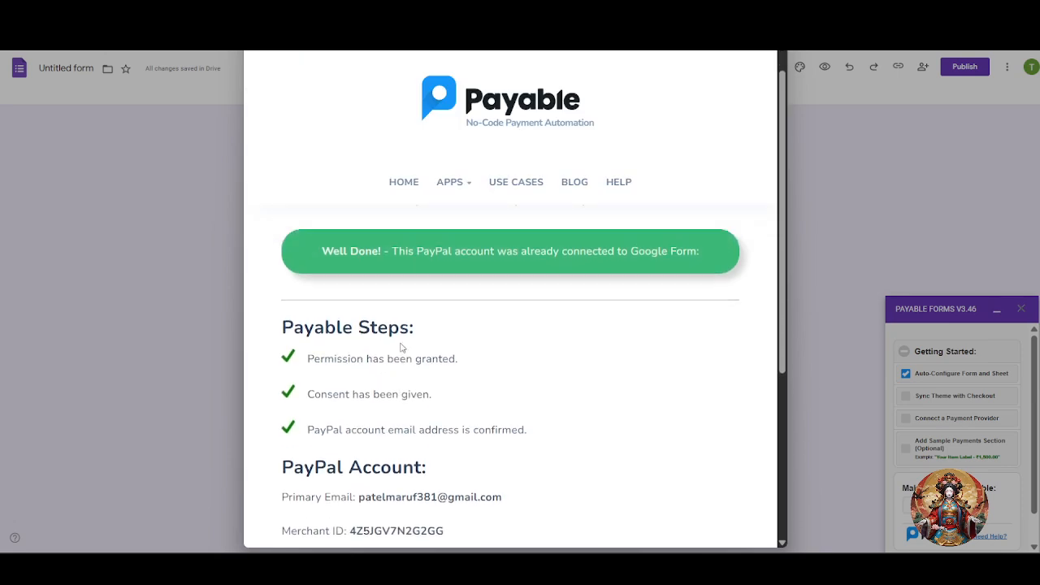
scroll(400, 347, "up", 1)
scroll(449, 286, "down", 5)
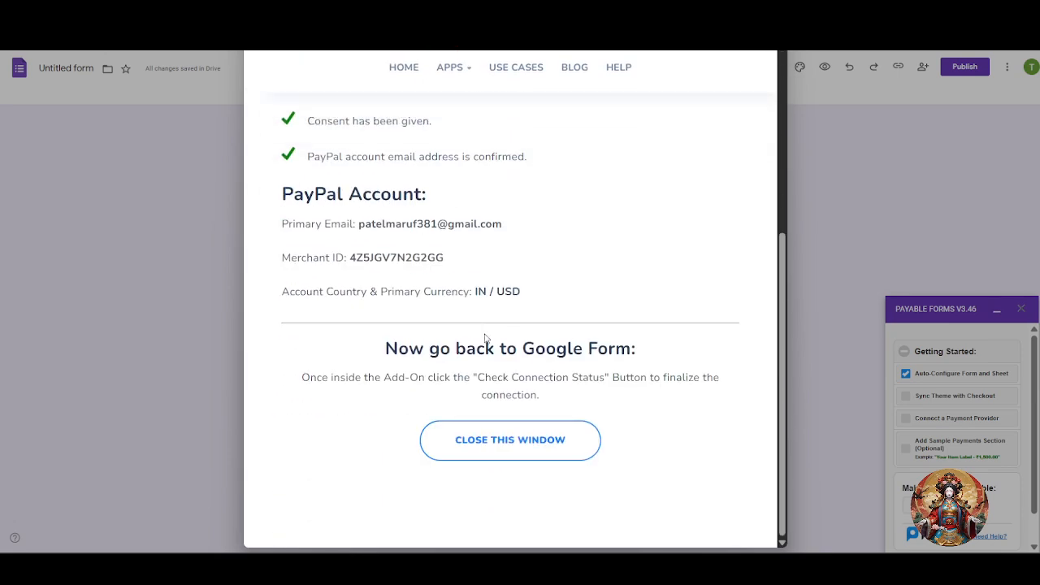
left_click(505, 448)
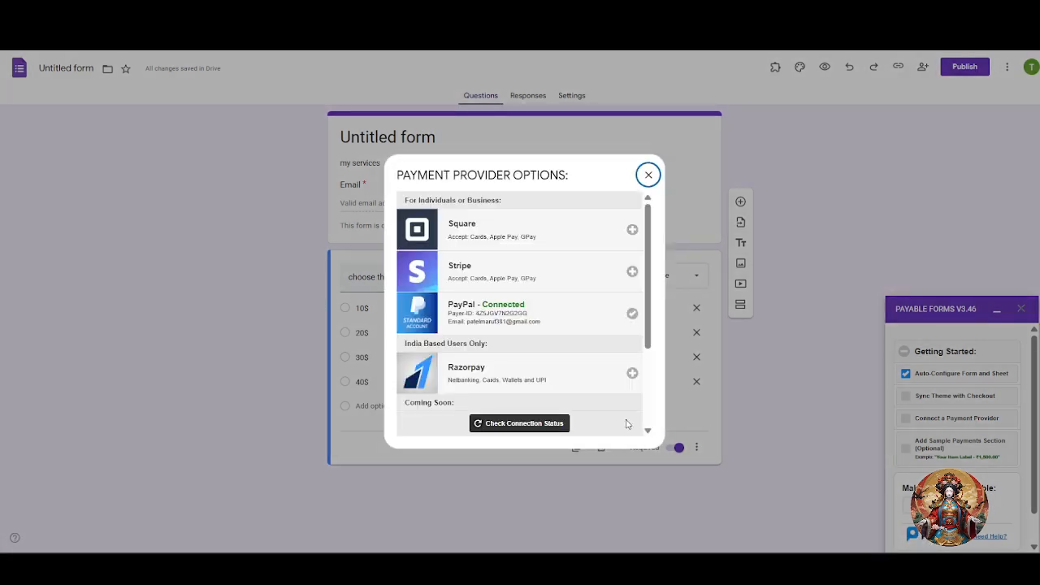
Check the PayPal connection status, then close the Payment Provider Options dialog.
left_click(529, 425)
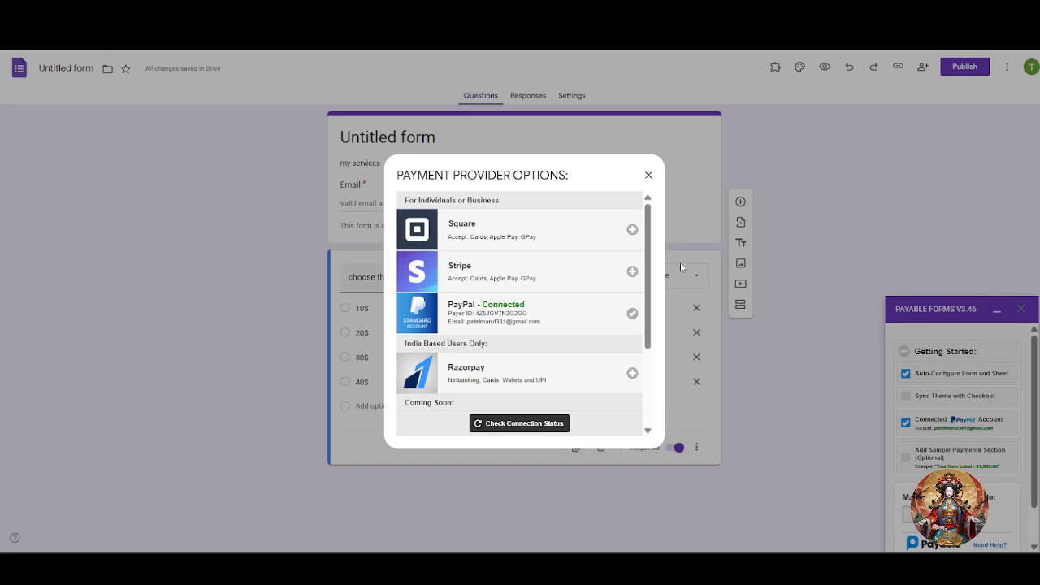
left_click(648, 174)
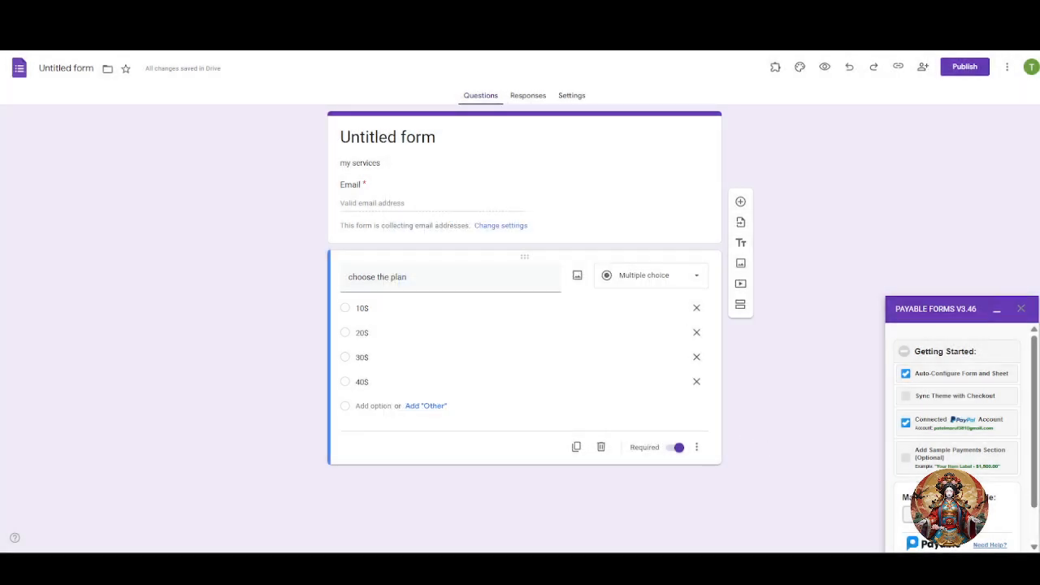
scroll(959, 430, "down", 1)
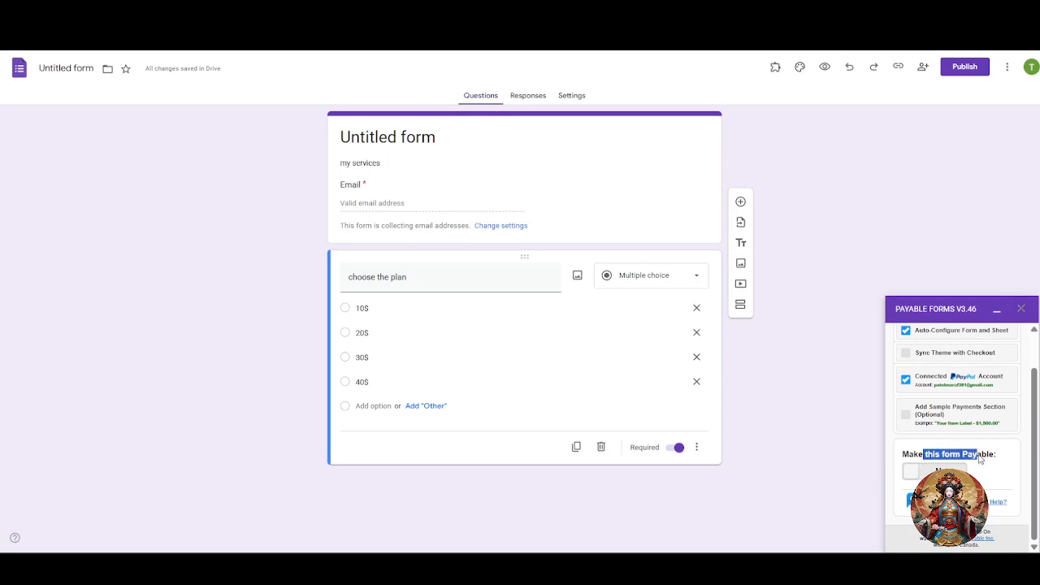
left_click(925, 469)
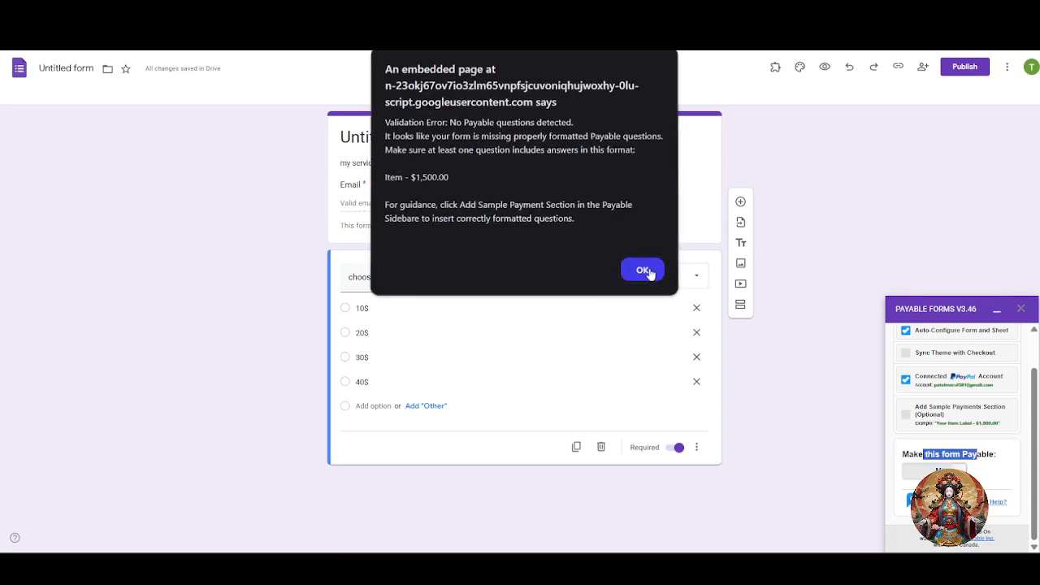
left_click(648, 272)
left_click(918, 472)
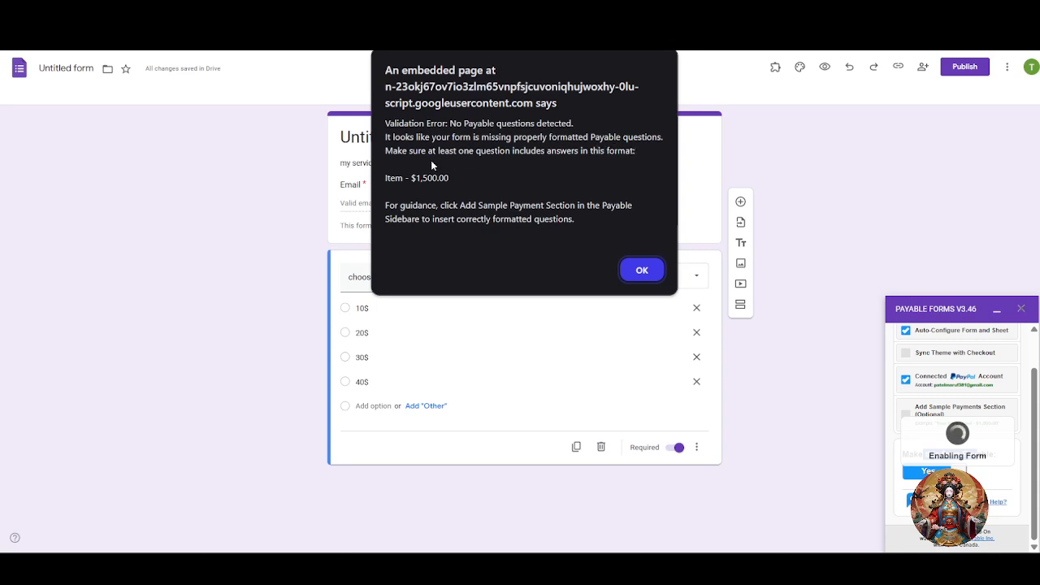
left_click(641, 270)
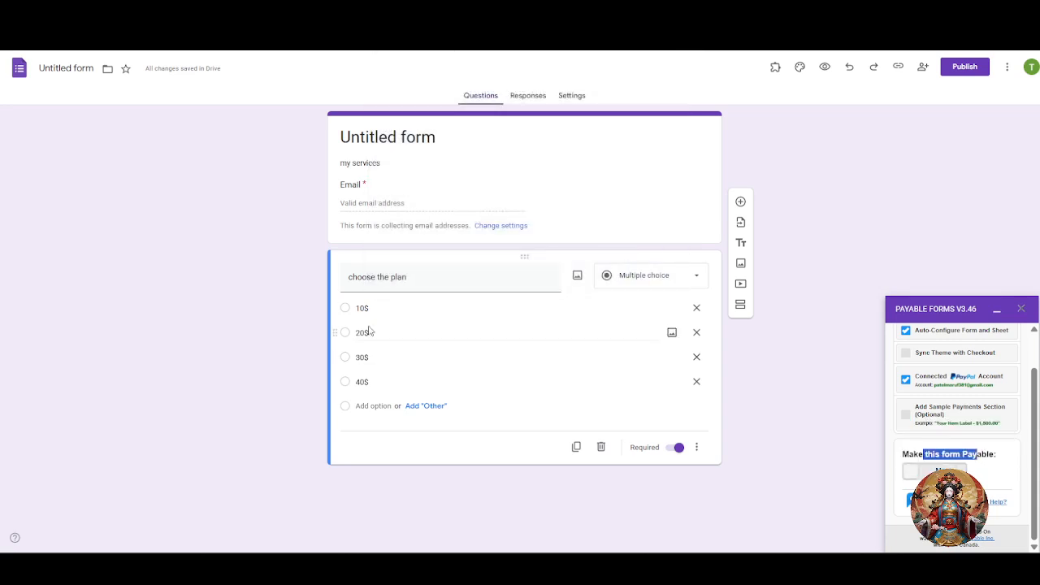
Remove the 30$ and 40$ options and rename the remaining choices with 'Iteam'.
left_click(361, 309)
left_click(357, 310)
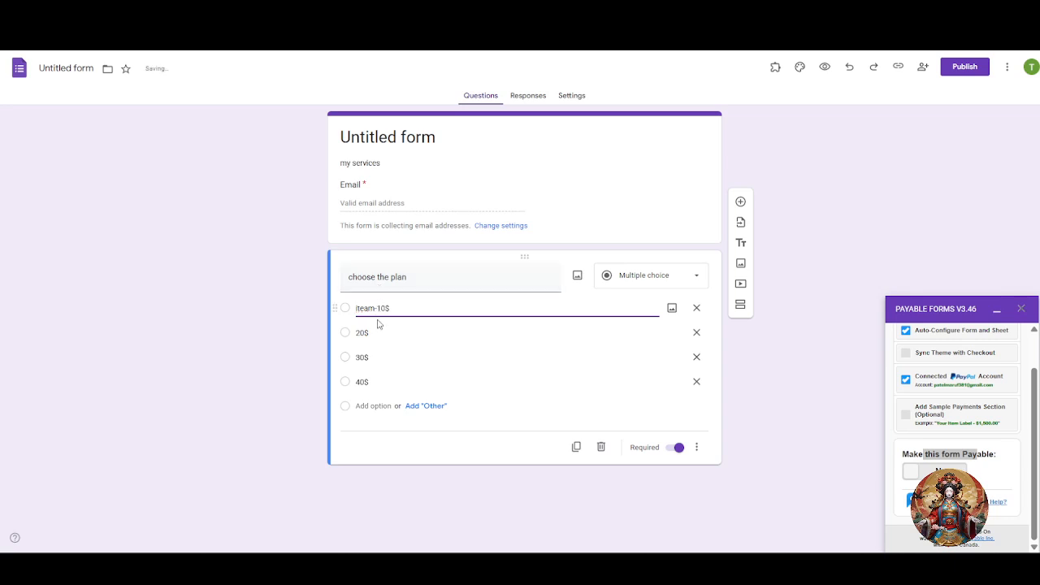
left_click(696, 382)
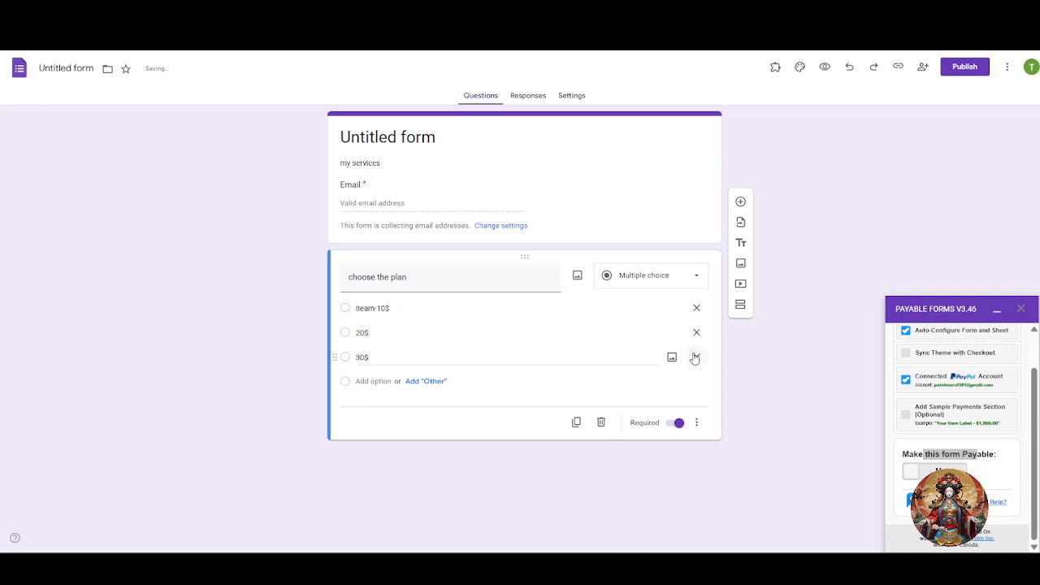
left_click(696, 356)
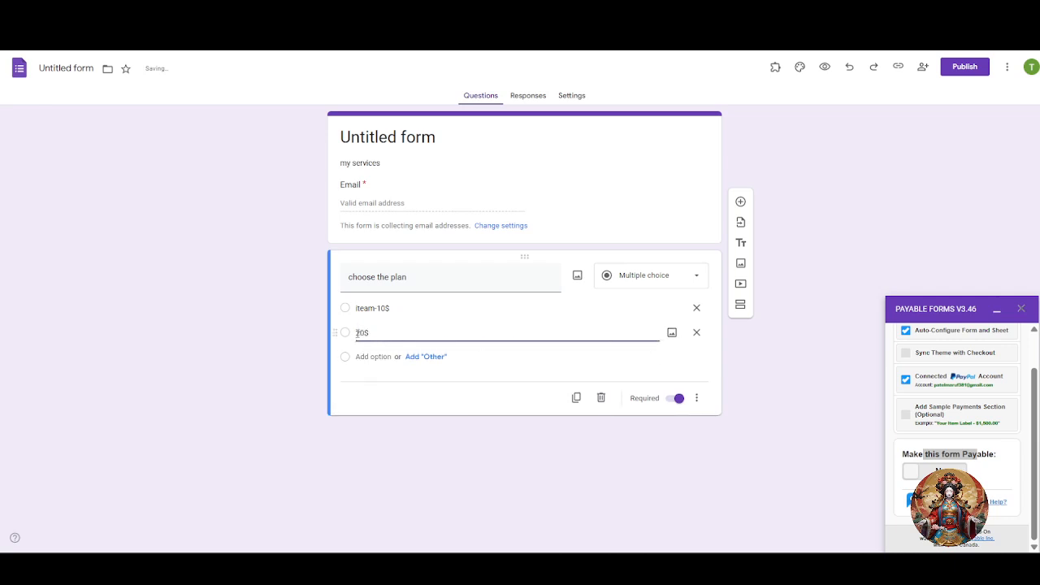
type("Iteam")
key("BackSpace")
key("BackSpace")
After a validation error, fix the first option to Iteam-$10, then make the form payable.
left_click(935, 471)
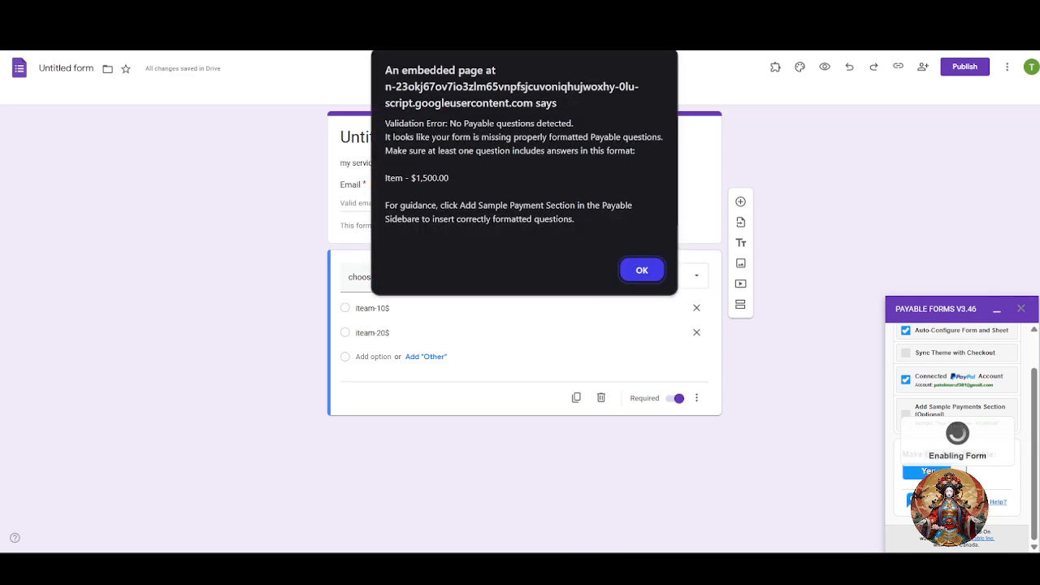
left_click(641, 269)
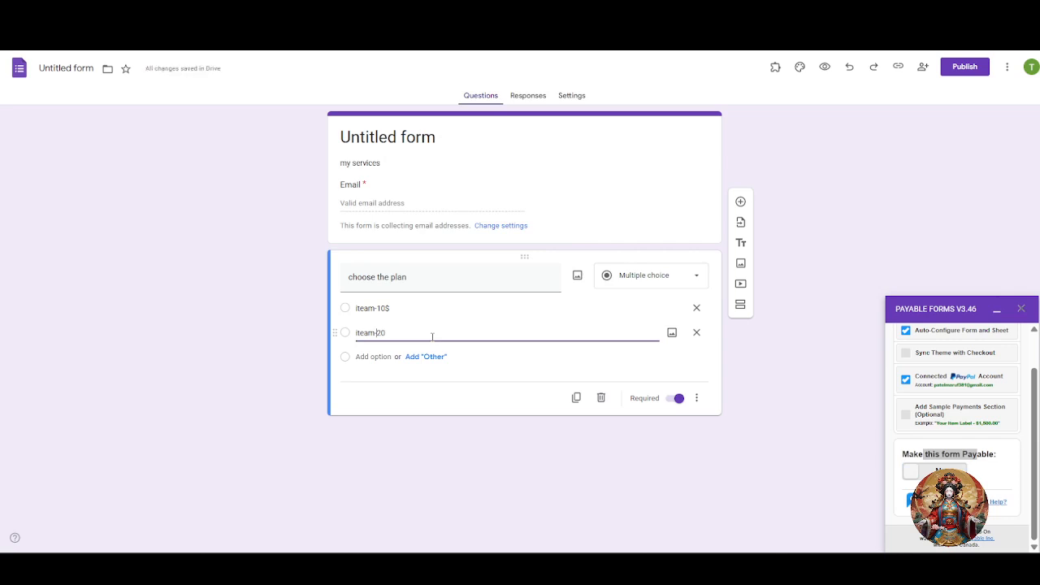
key("Up")
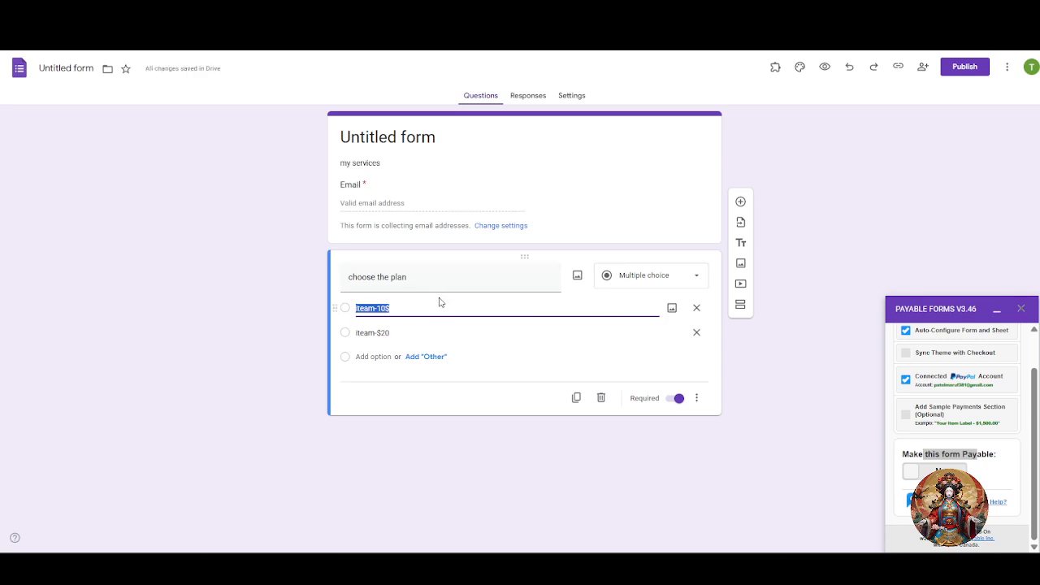
left_click(438, 300)
left_click(449, 307)
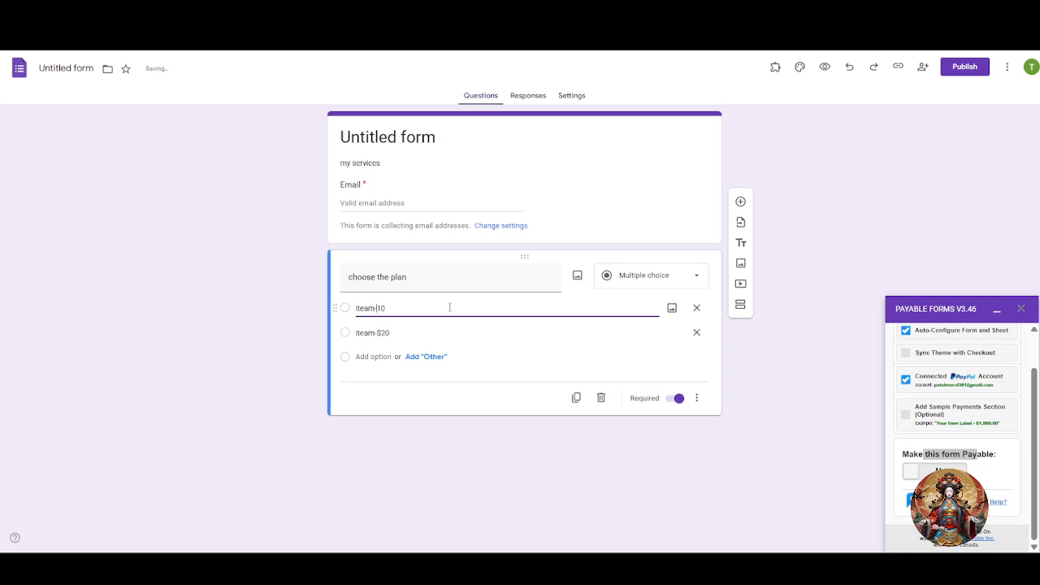
type("$")
left_click(935, 472)
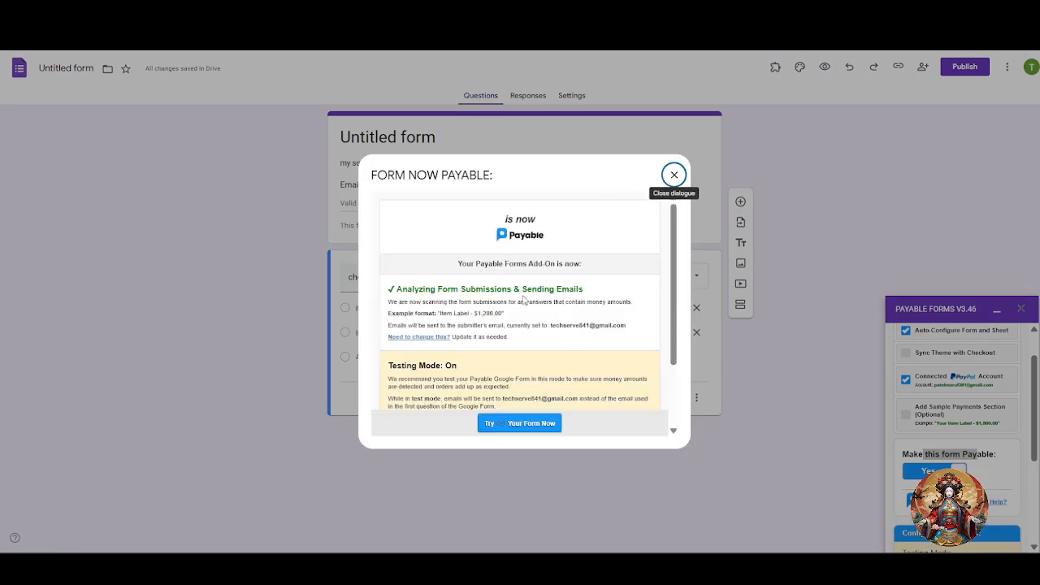
Close the Form Now Payable summary using Try Your Form Now.
scroll(544, 350, "down", 2)
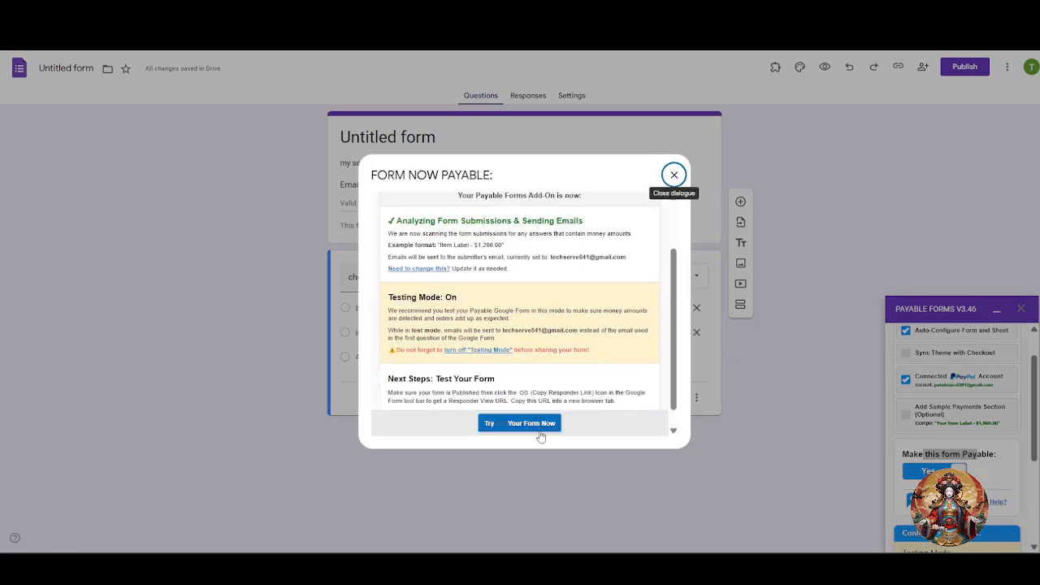
left_click(540, 430)
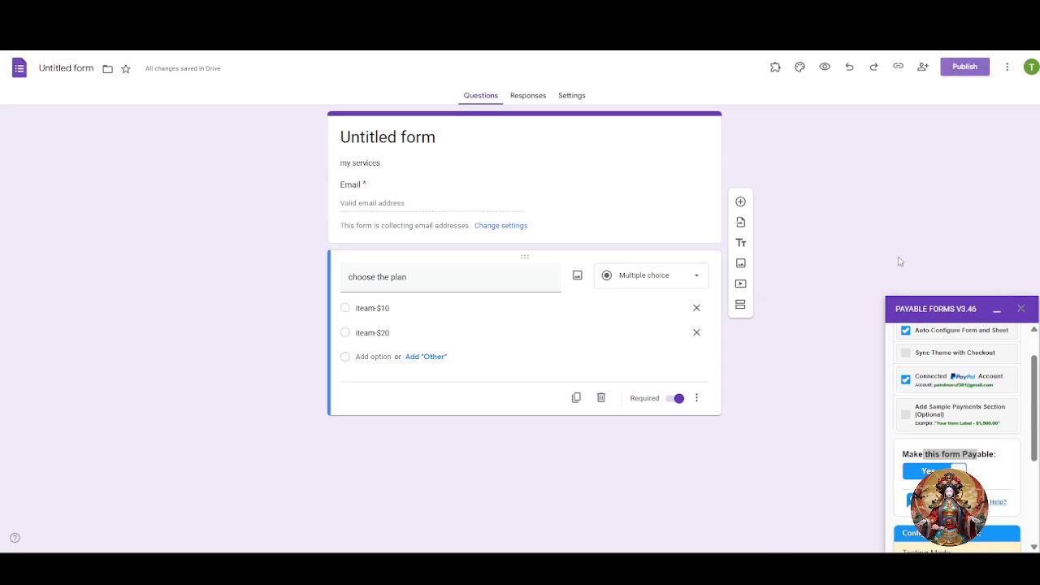
scroll(920, 351, "down", 3)
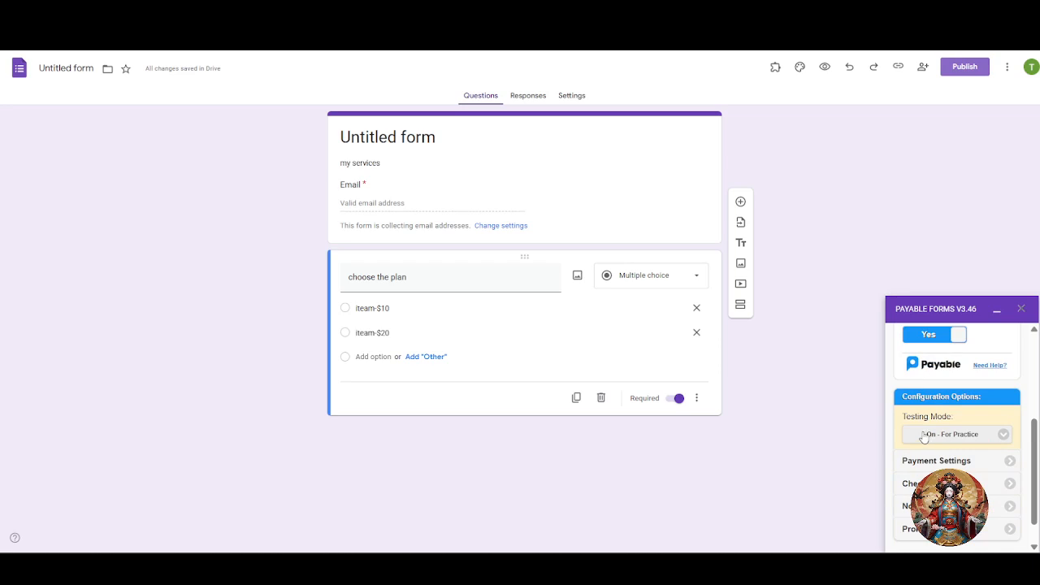
left_click(951, 435)
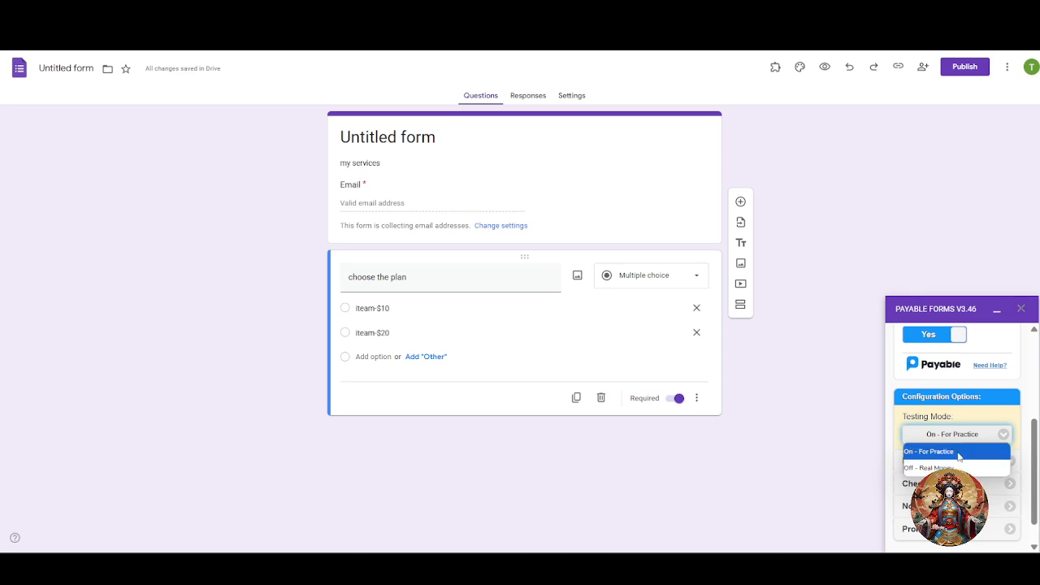
left_click(959, 452)
scroll(980, 472, "down", 2)
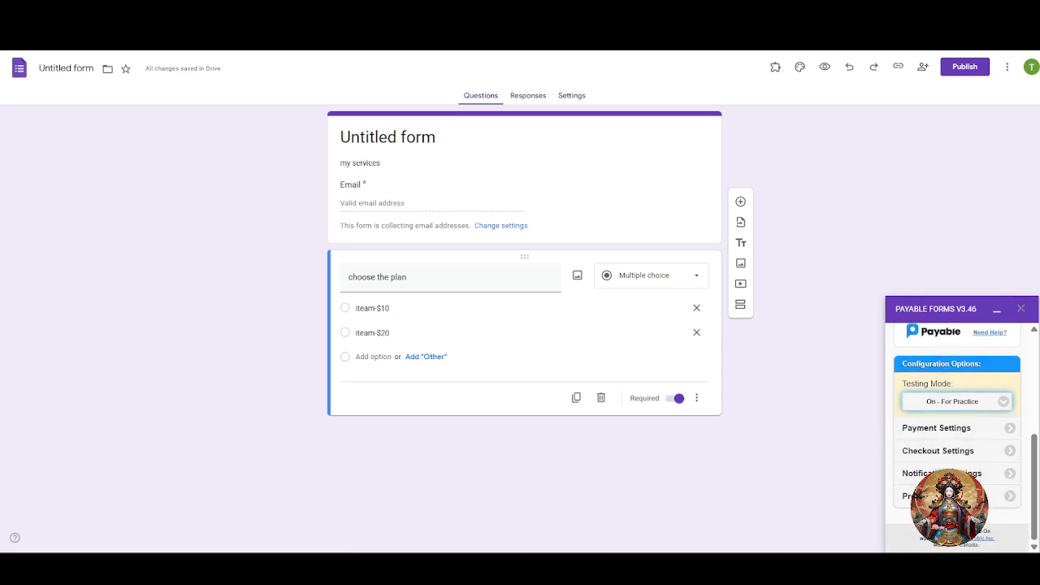
Publish the form and dismiss the response management tip.
left_click(965, 68)
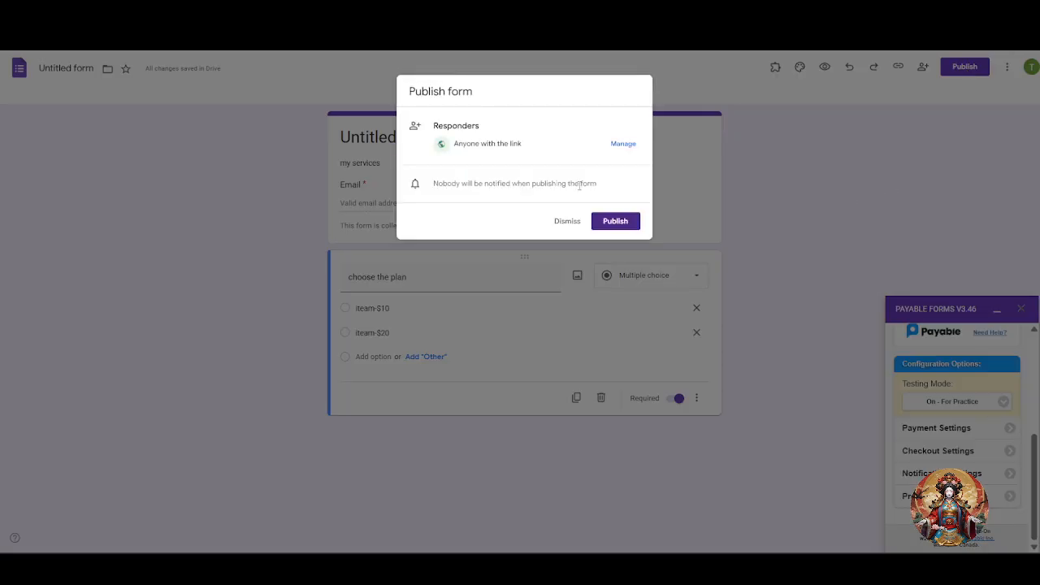
left_click(633, 224)
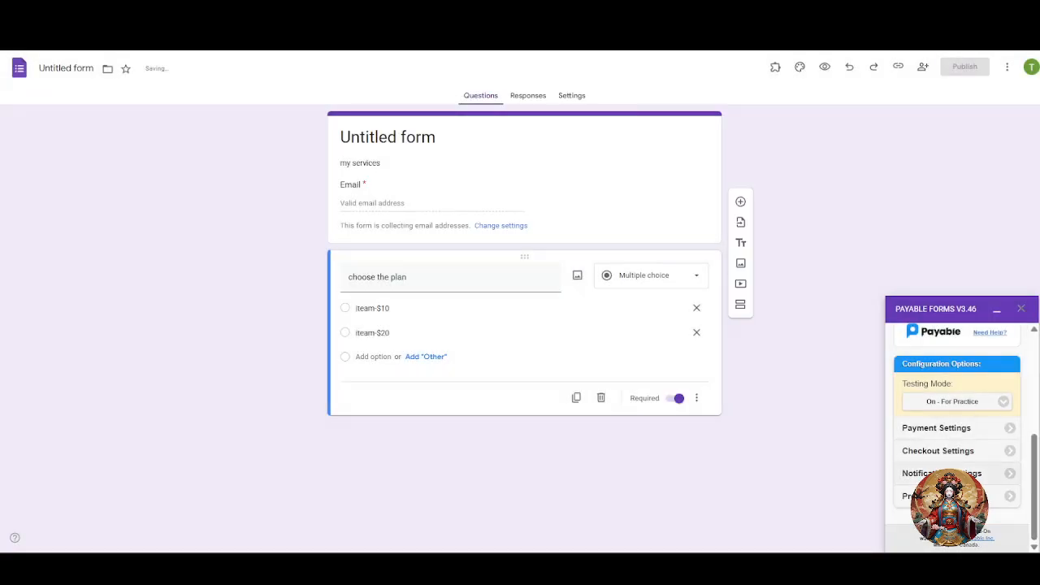
scroll(983, 449, "up", 2)
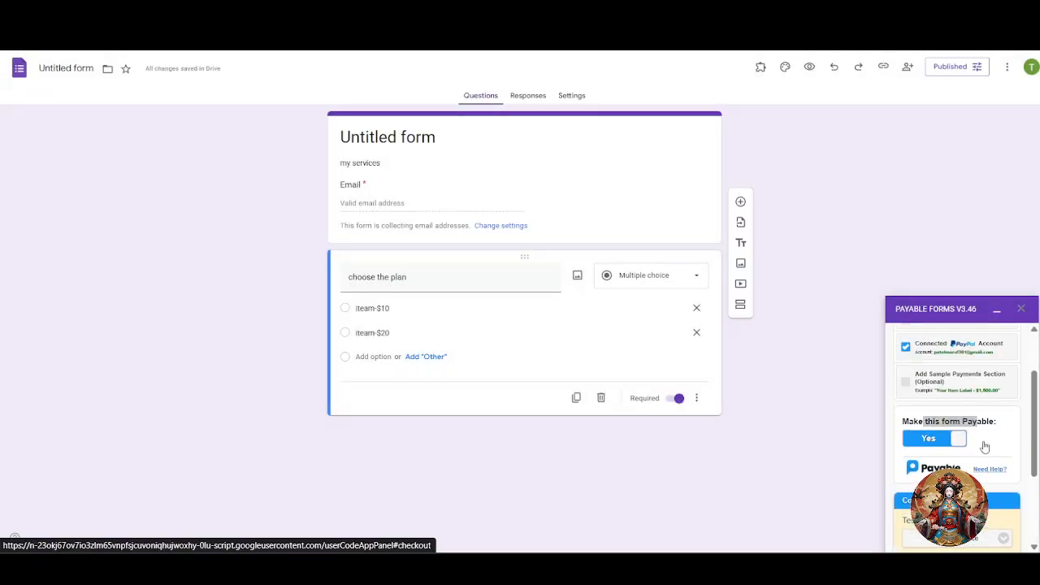
scroll(984, 448, "down", 1)
scroll(975, 468, "up", 1)
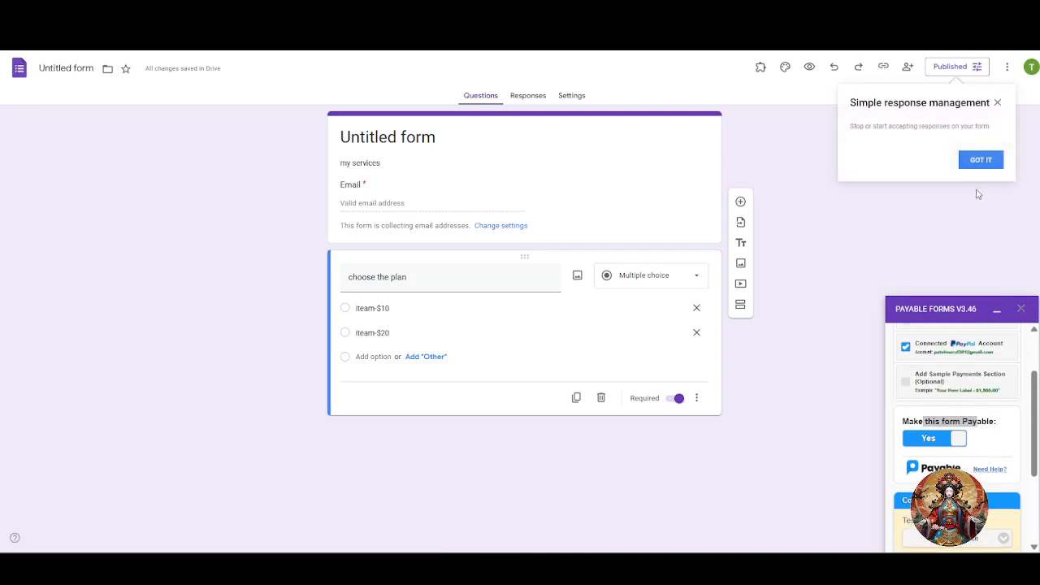
left_click(980, 159)
Leave Testing Mode unchanged and switch 'Make this form Payable' to Yes.
scroll(947, 451, "down", 2)
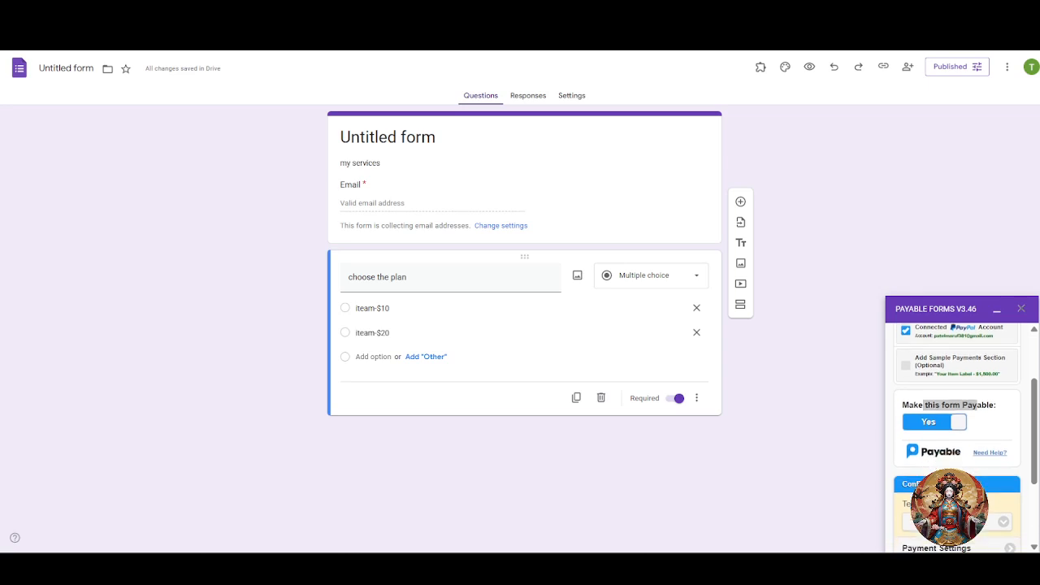
left_click(953, 470)
left_click(959, 487)
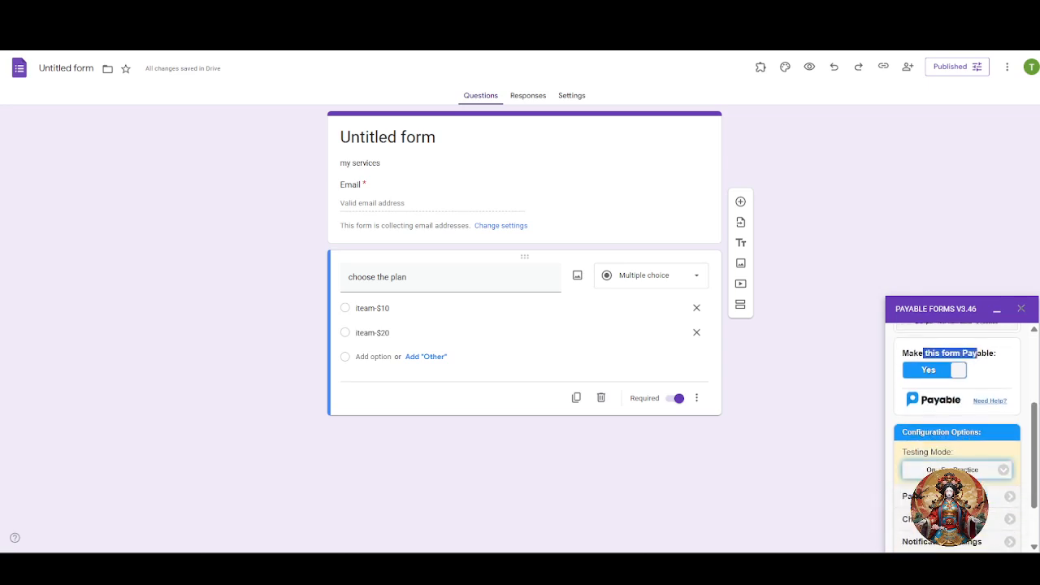
left_click(961, 448)
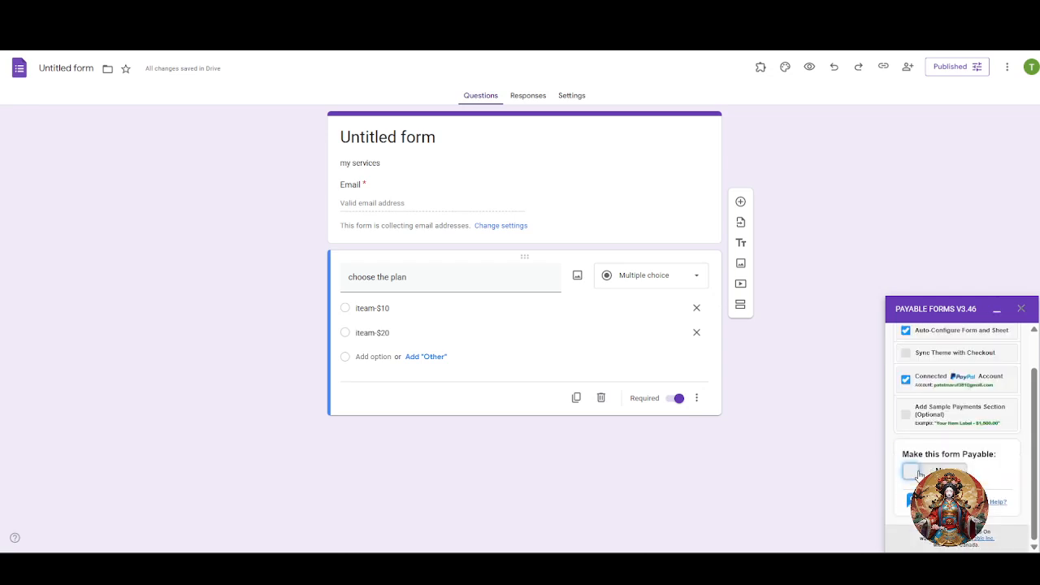
left_click(929, 471)
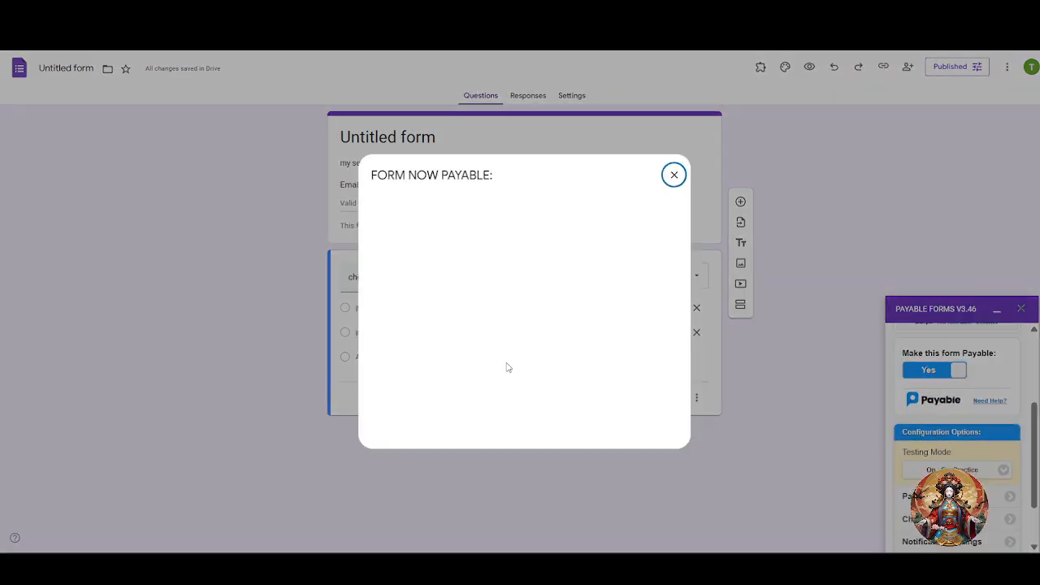
Open the live form and start an Email entry, then erase the mistyped address.
left_click(536, 425)
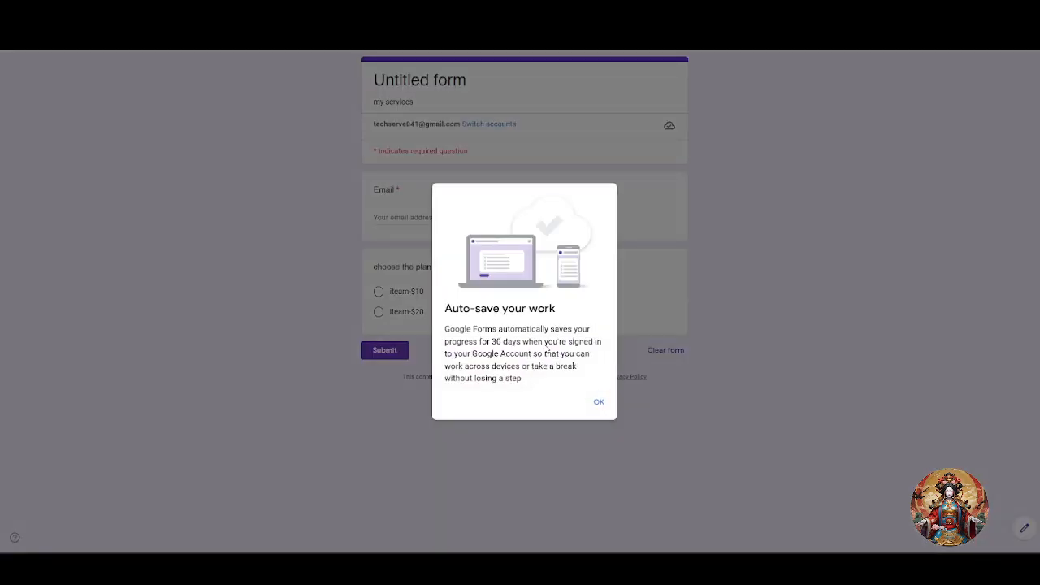
left_click(595, 404)
left_click(479, 219)
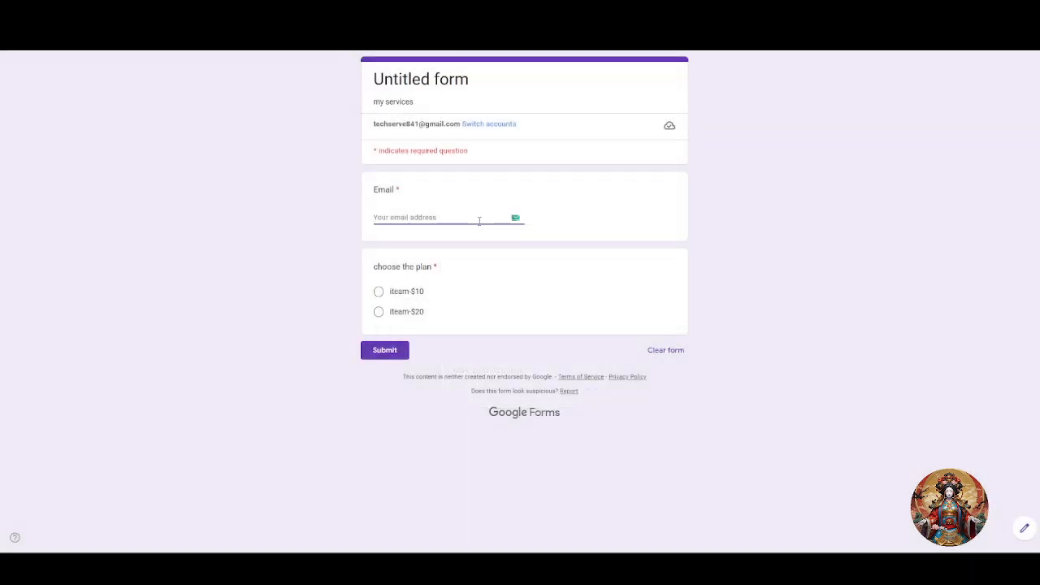
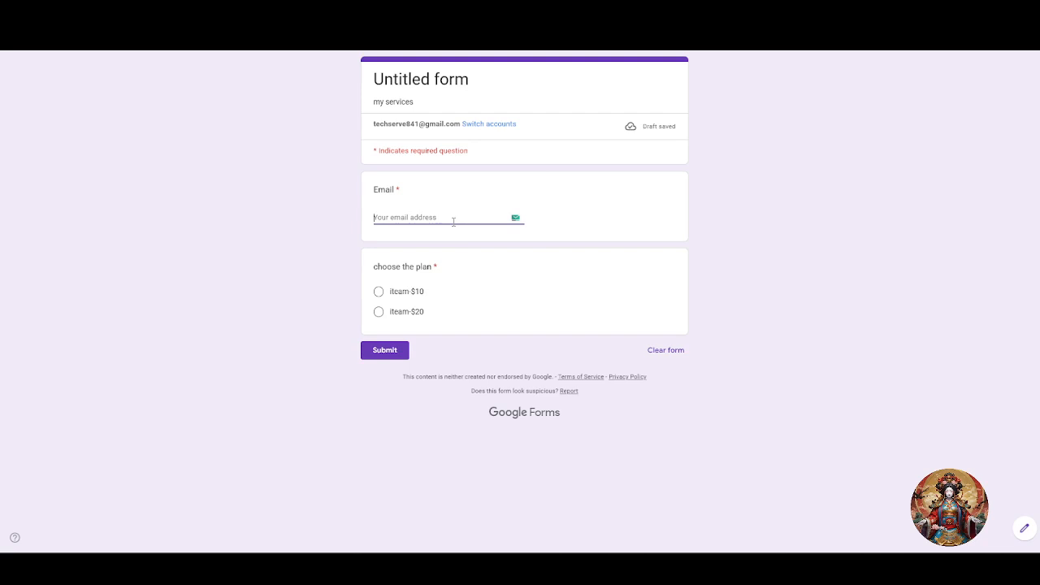
left_click(399, 296)
Choose the iteam-$10 plan, fill Email with the suggested account address, and submit the response.
left_click(378, 307)
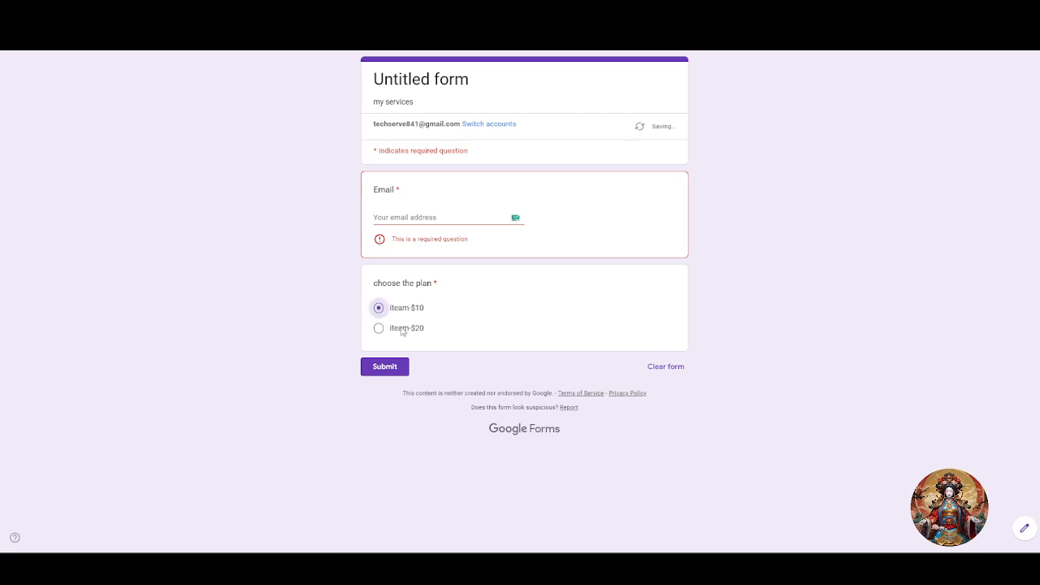
left_click(414, 225)
type("tes")
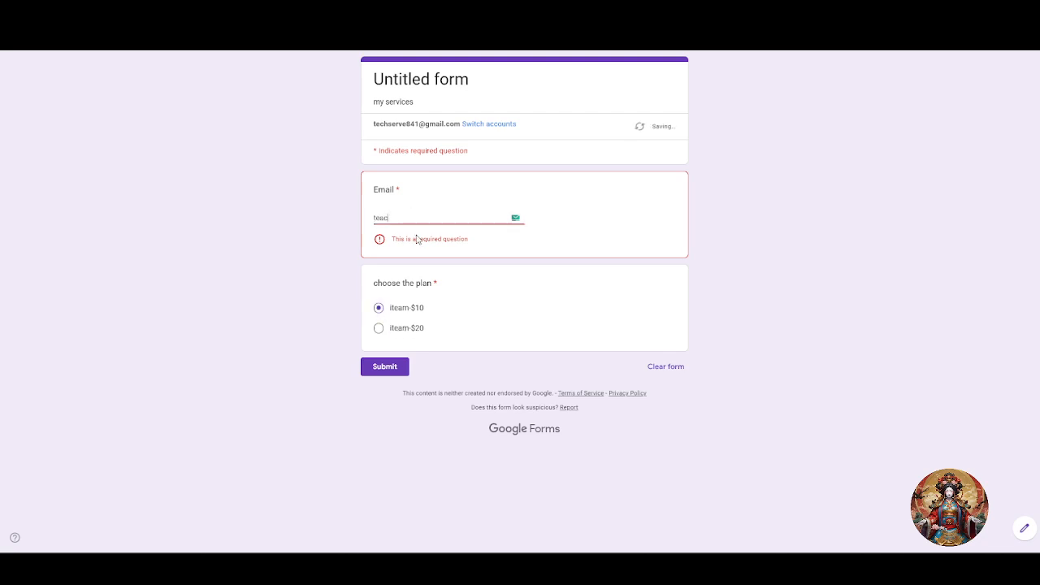
key("BackSpace")
left_click(417, 239)
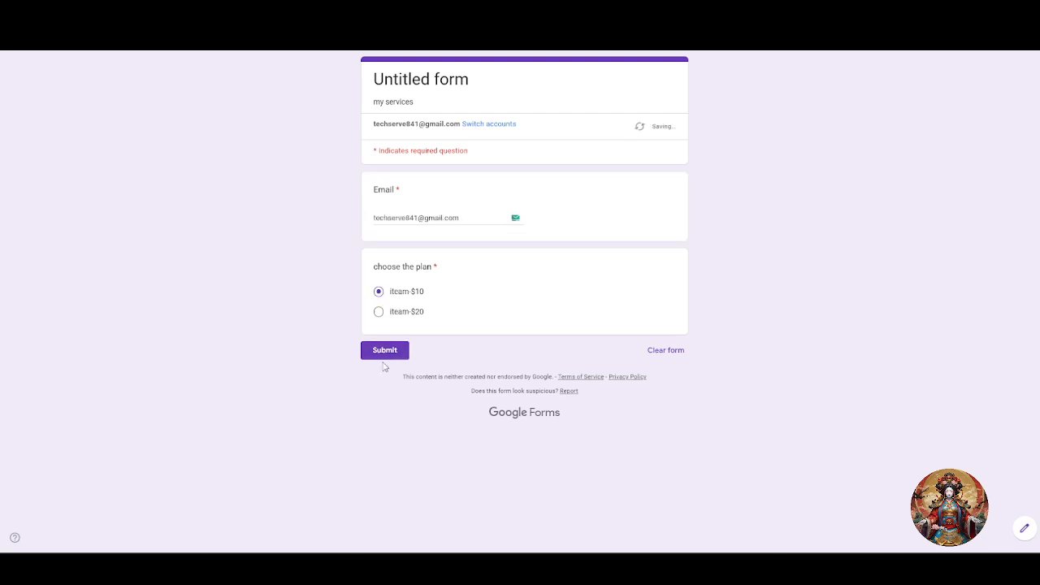
left_click(387, 355)
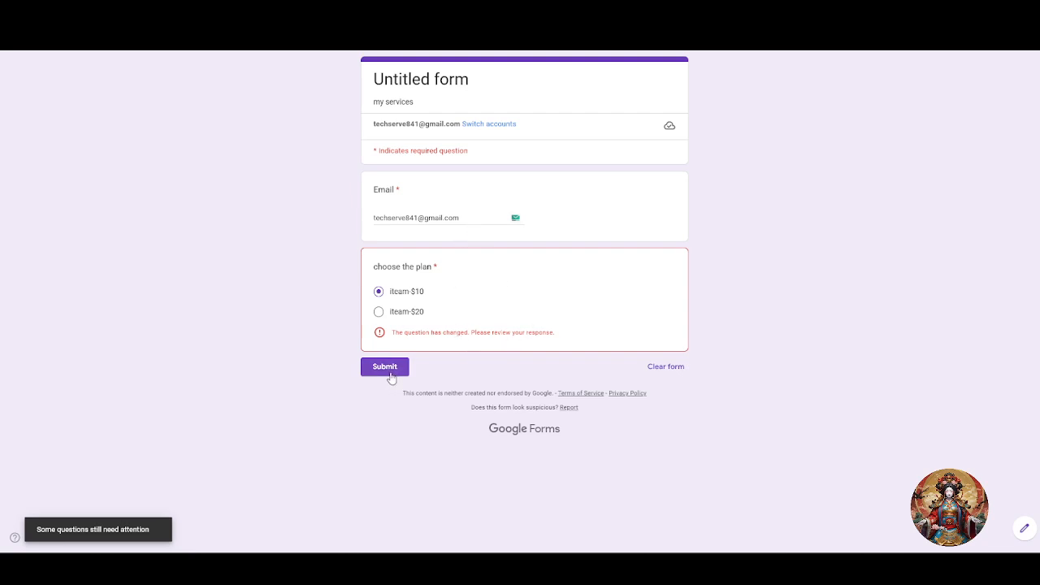
left_click(391, 376)
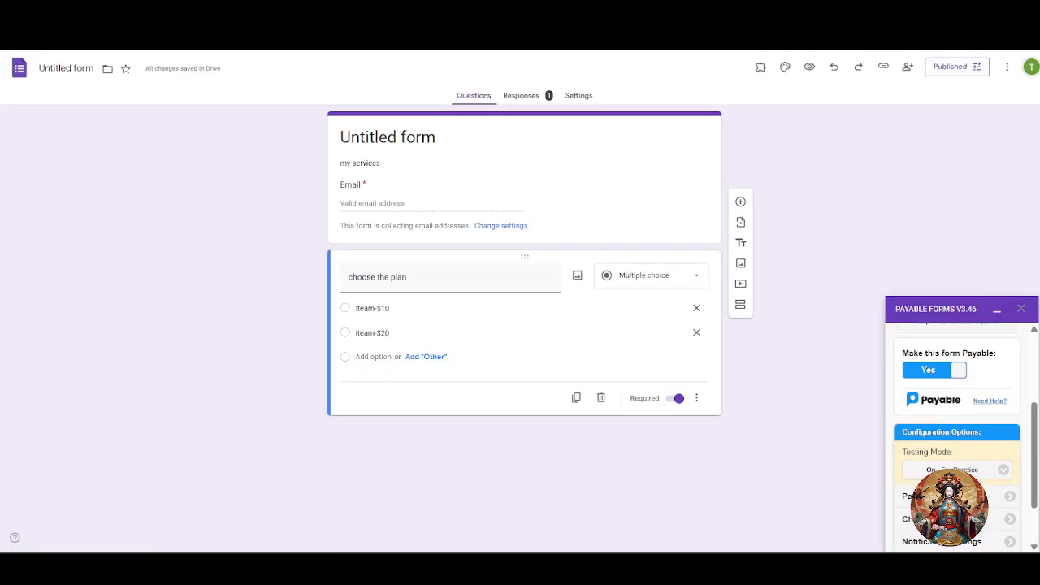
Switch to the other Google account and select its signed-in email address.
left_click(1032, 67)
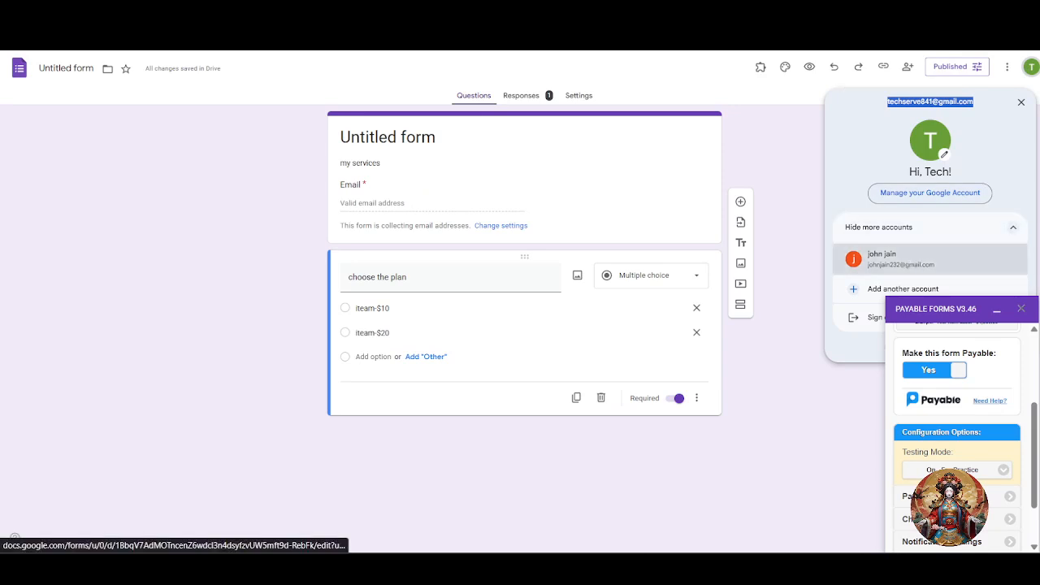
left_click(890, 258)
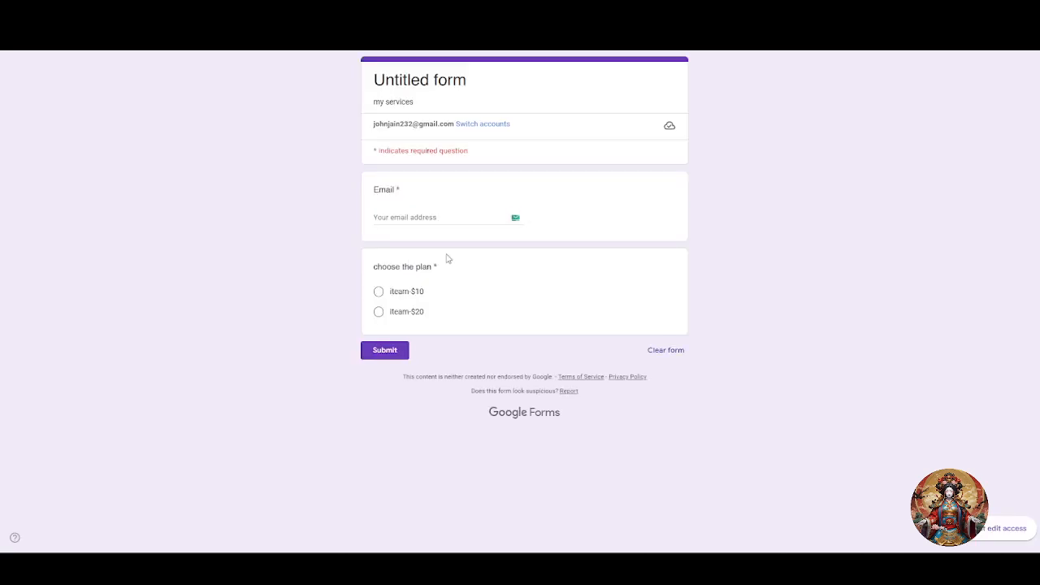
double_click(401, 124)
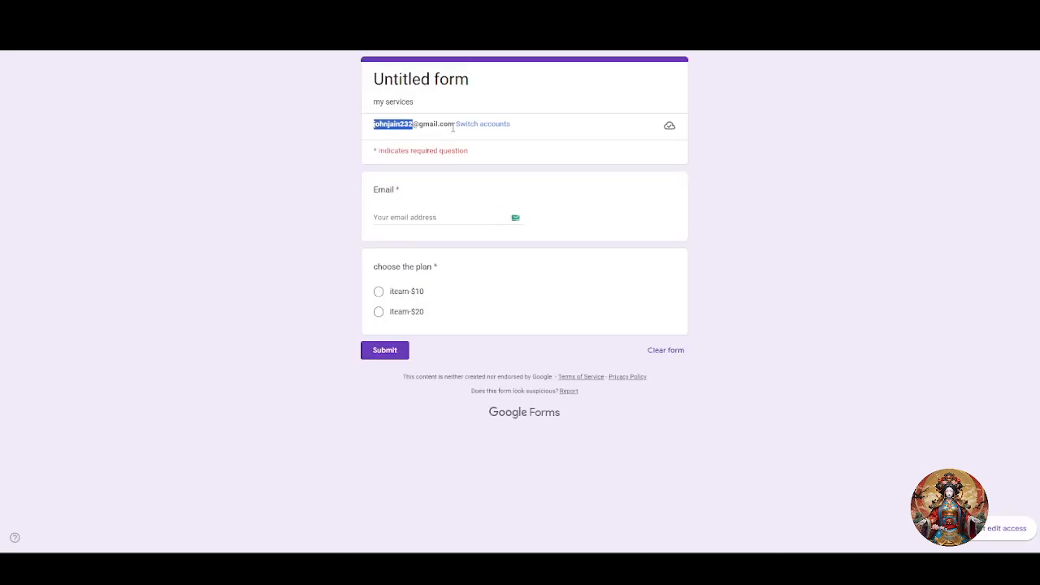
left_click(381, 142)
left_click_drag(370, 133, 462, 127)
key("ctrl+c")
Paste that address into Email, choose the iteam-$10 plan, and submit.
left_click(421, 217)
key("ctrl+v")
left_click(404, 292)
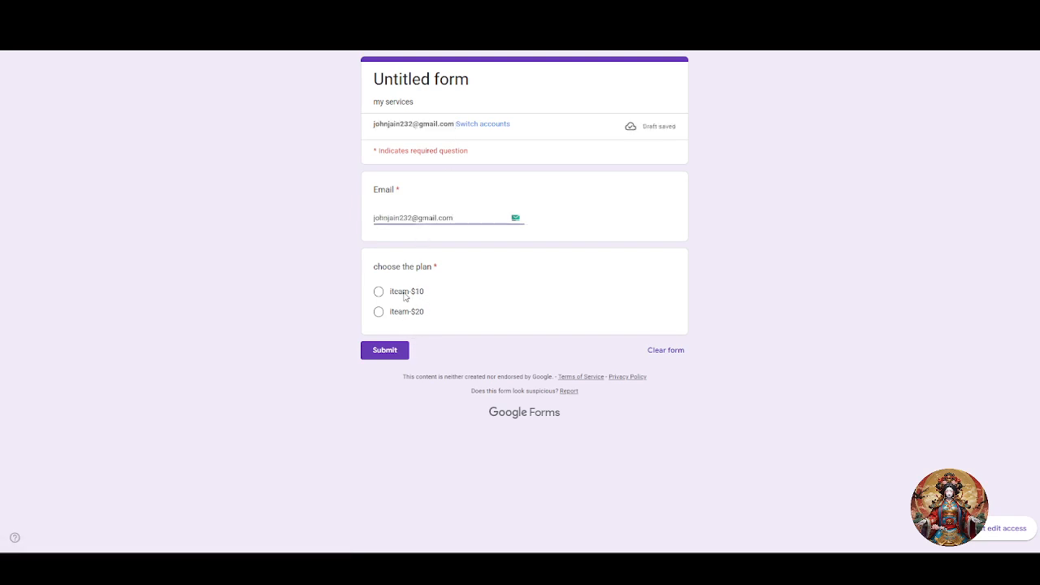
left_click(396, 351)
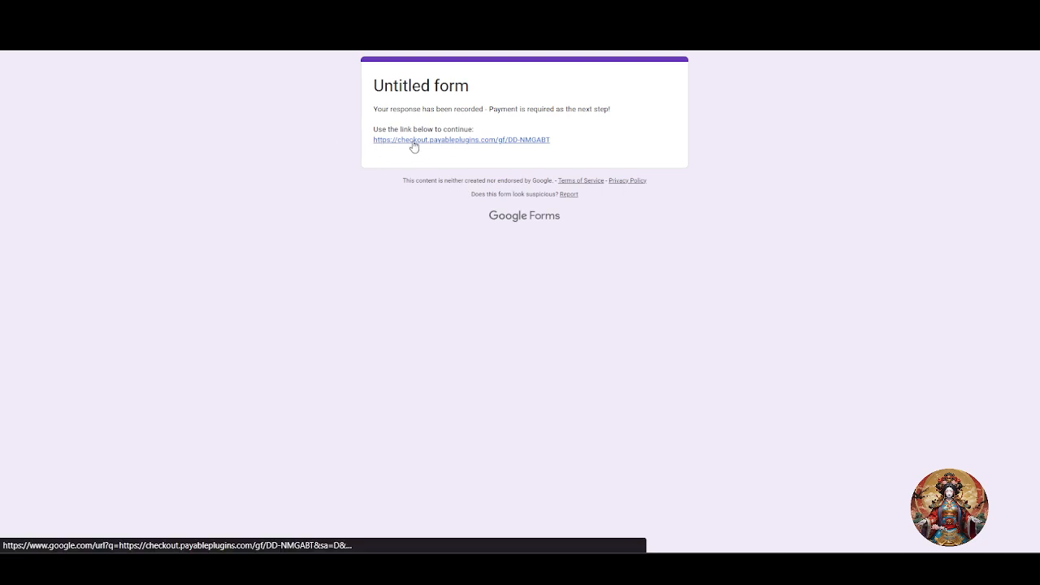
From the checkout link, look up the order for a saved email, getting 'Sorry - Nothing Found'.
left_click(413, 145)
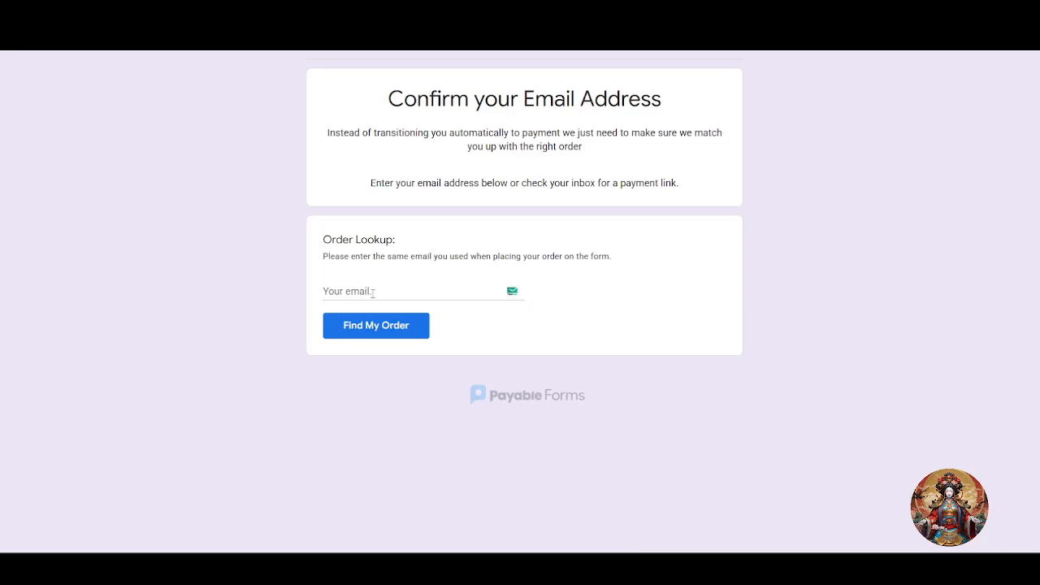
left_click(373, 292)
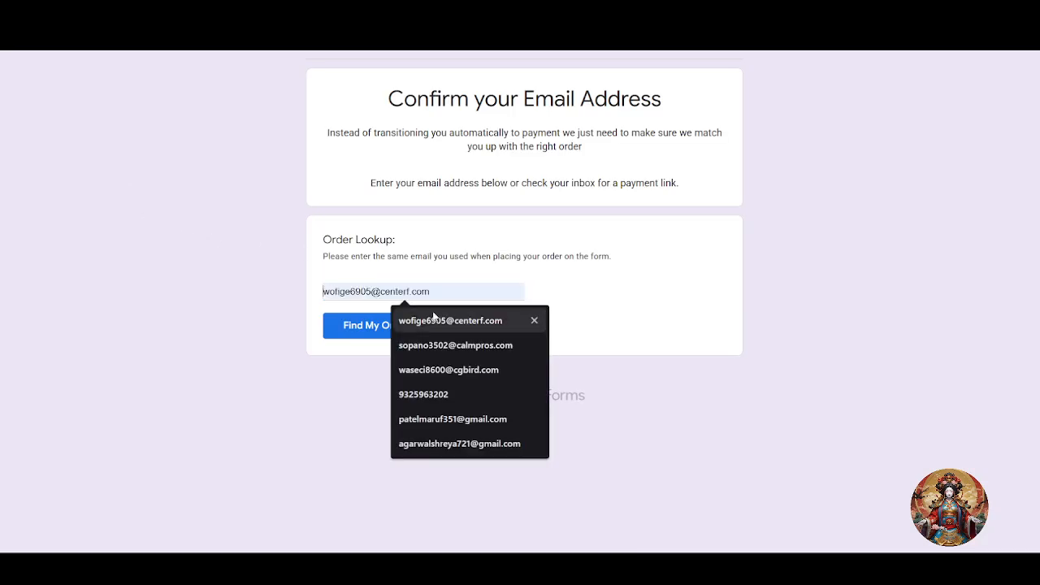
left_click(737, 205)
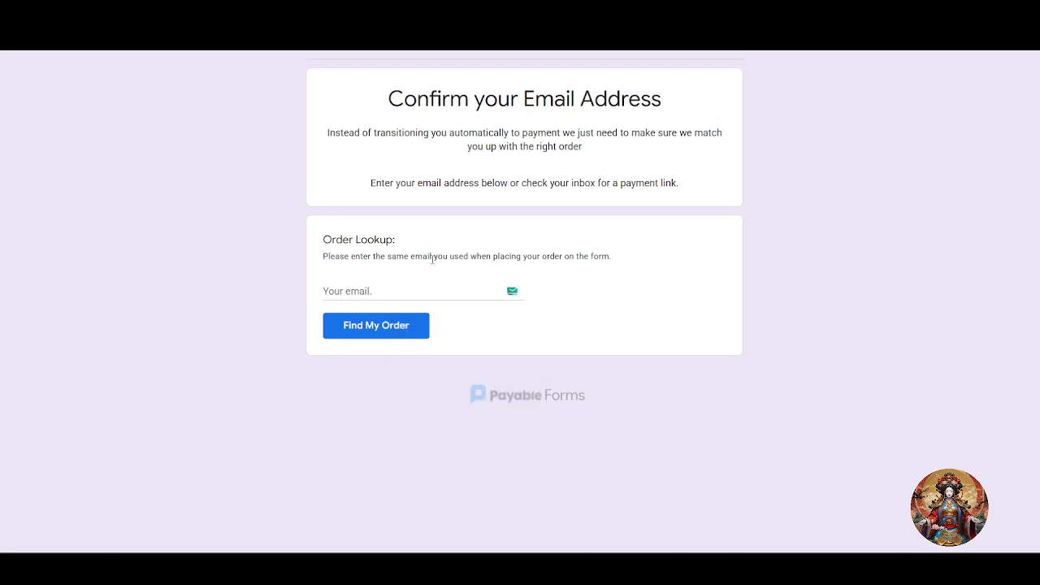
left_click(388, 290)
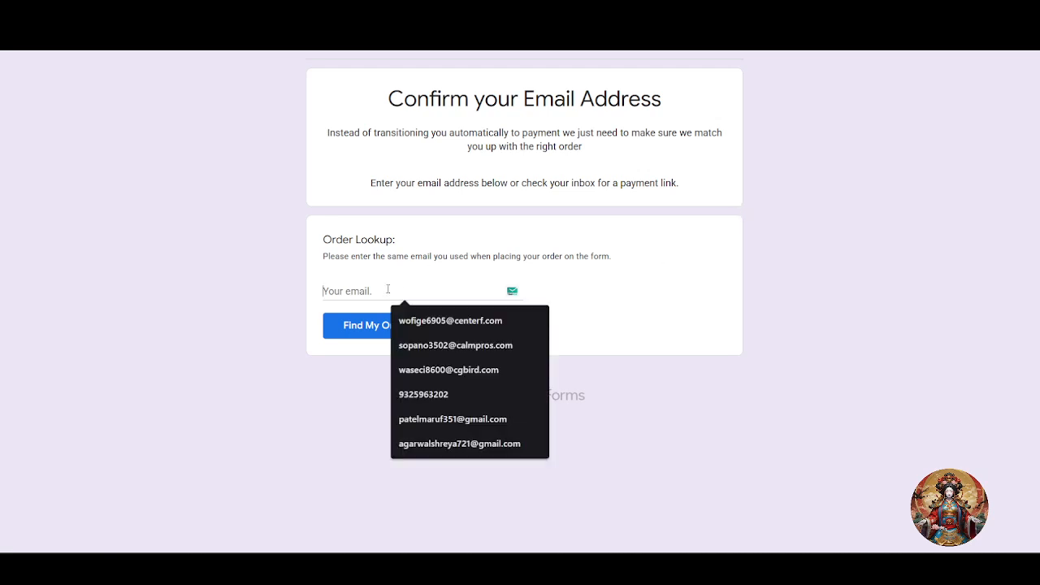
left_click(444, 324)
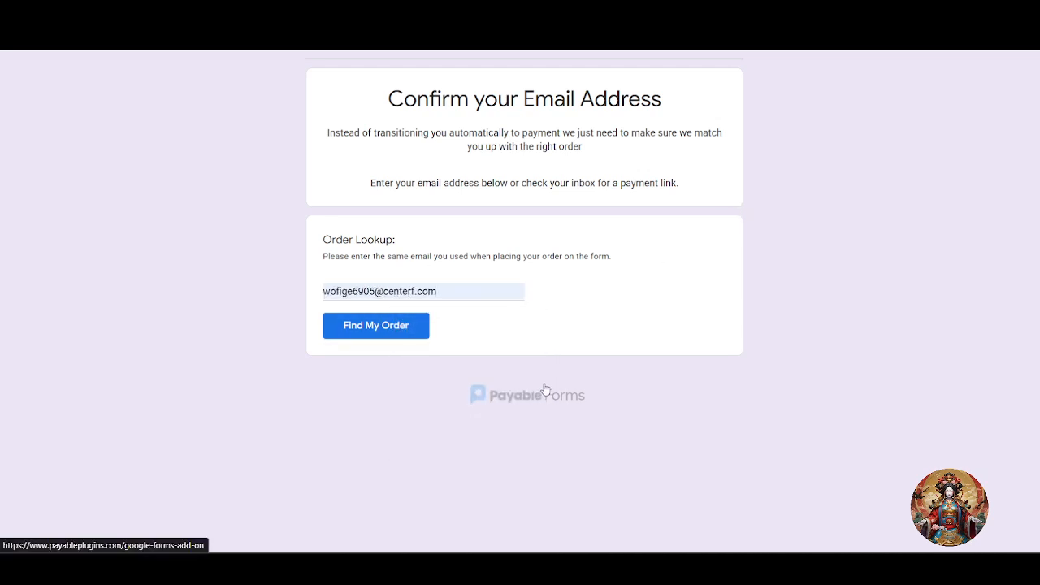
key("Return")
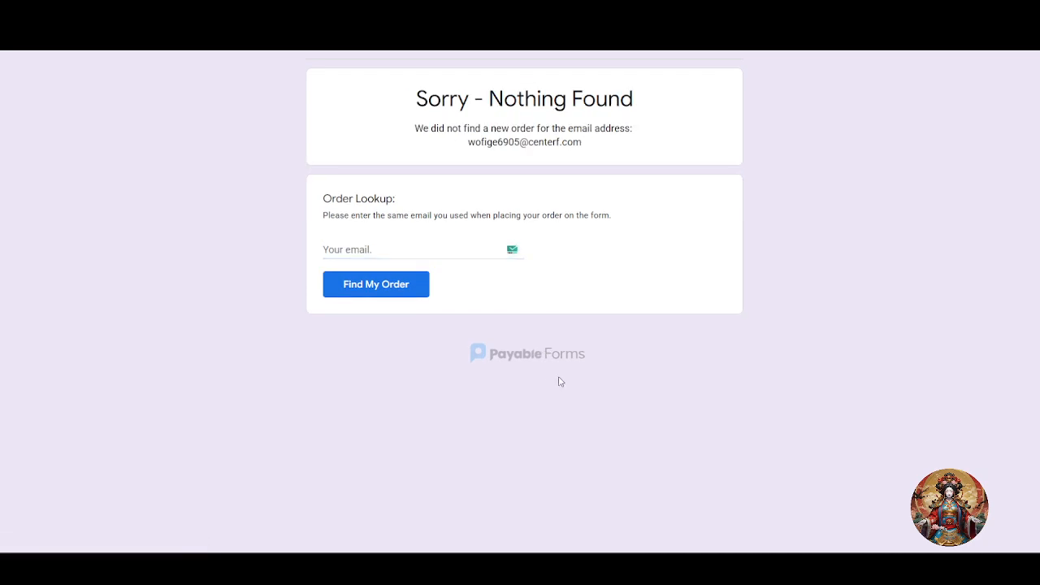